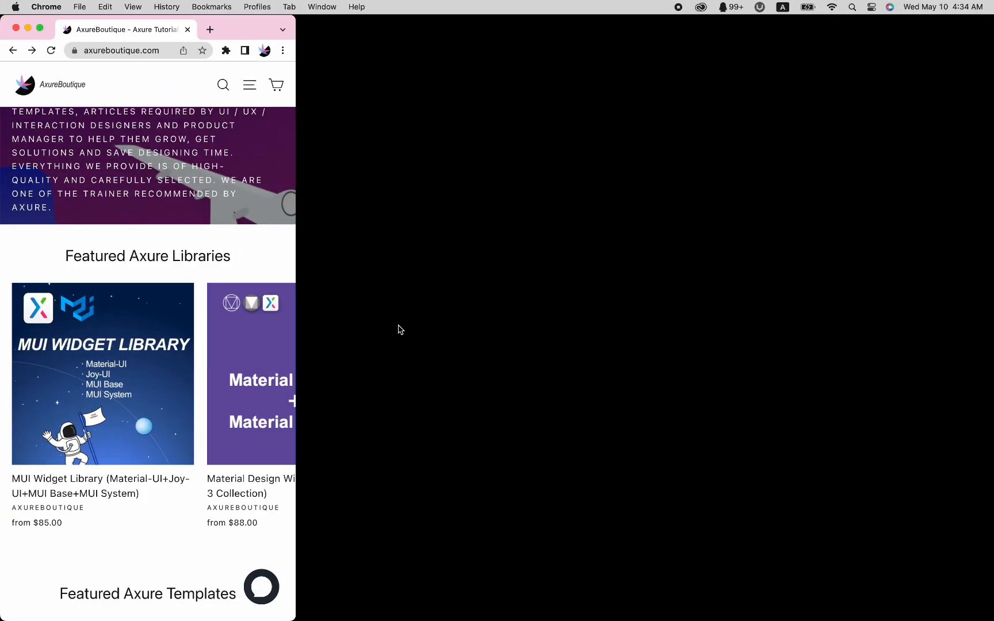
- Resize the browser window to examine how the AxureBoutique home page layout adapts to its width
mouse_move(295, 329)
mouse_down()
mouse_move(393, 327)
mouse_move(524, 344)
mouse_move(626, 333)
mouse_move(986, 344)
mouse_move(744, 351)
mouse_move(581, 322)
mouse_move(286, 315)
mouse_up()
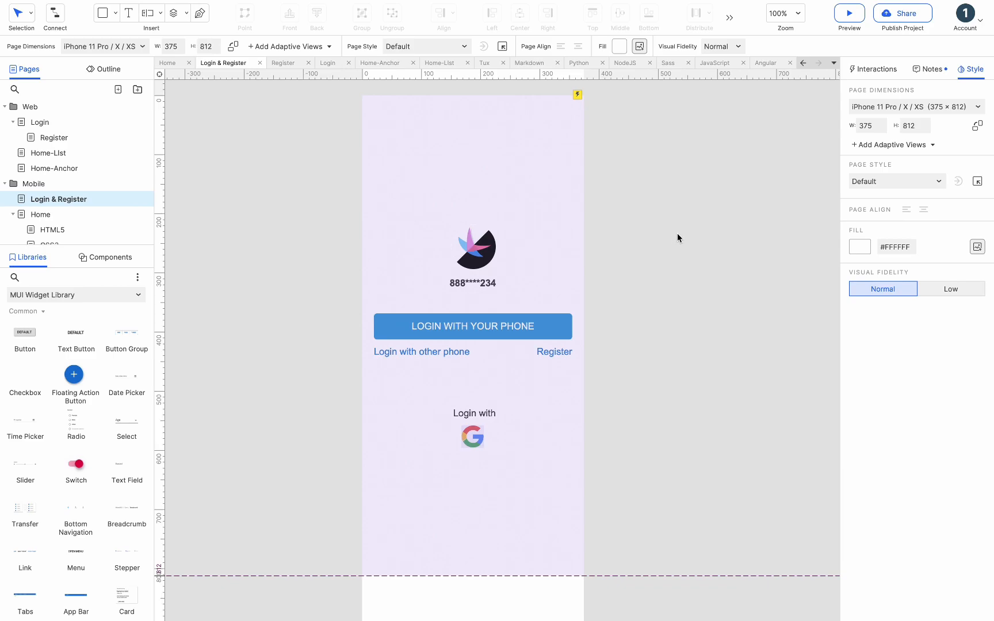
- Create a new adaptive view set for the Login & Register page and add an iPhone 11 Pro / X / XS (375 × 812) view
click(868, 147)
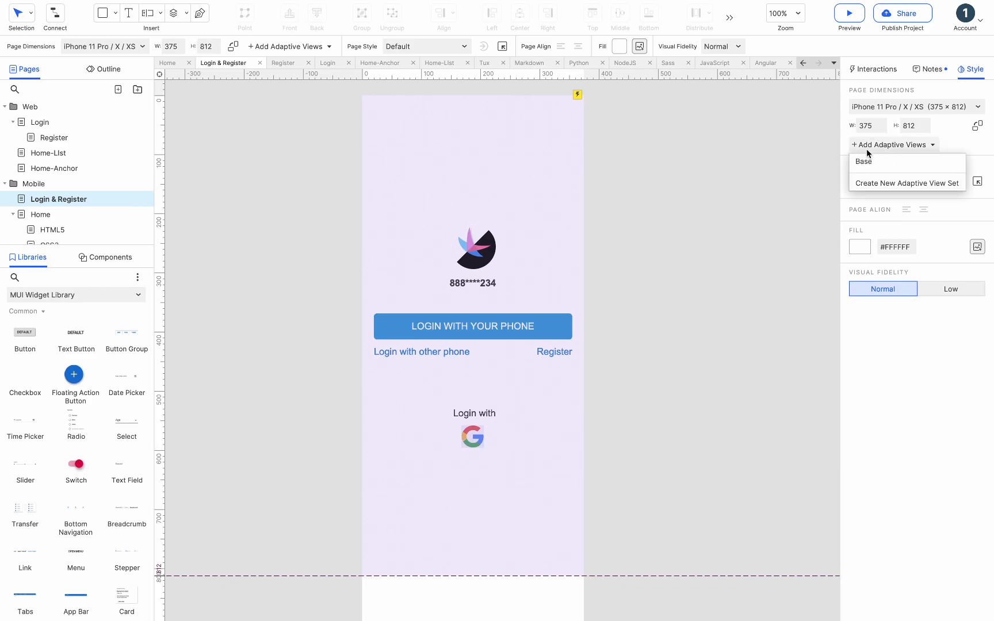
click(874, 183)
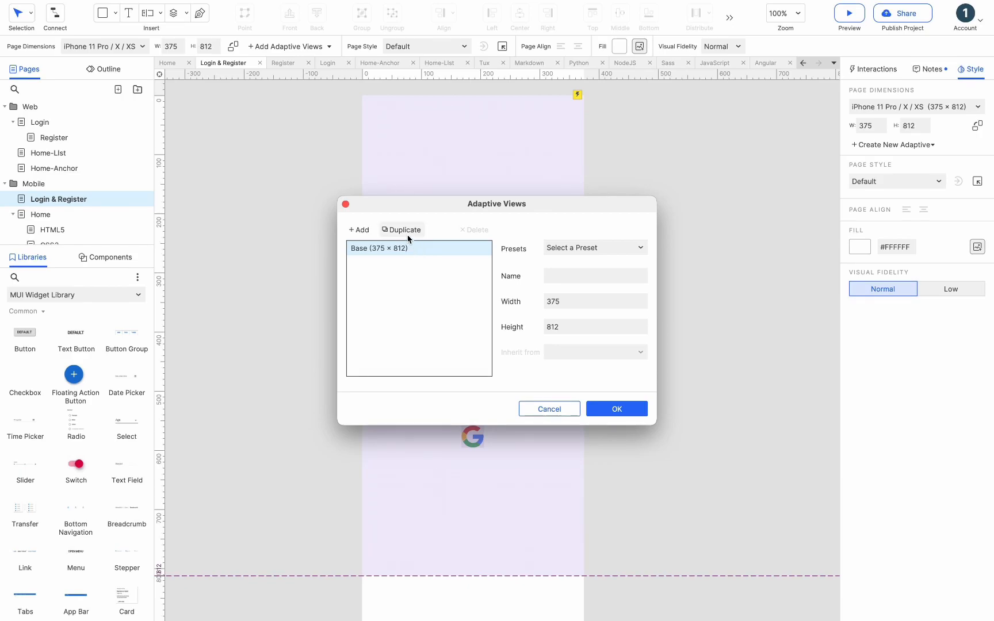
click(363, 229)
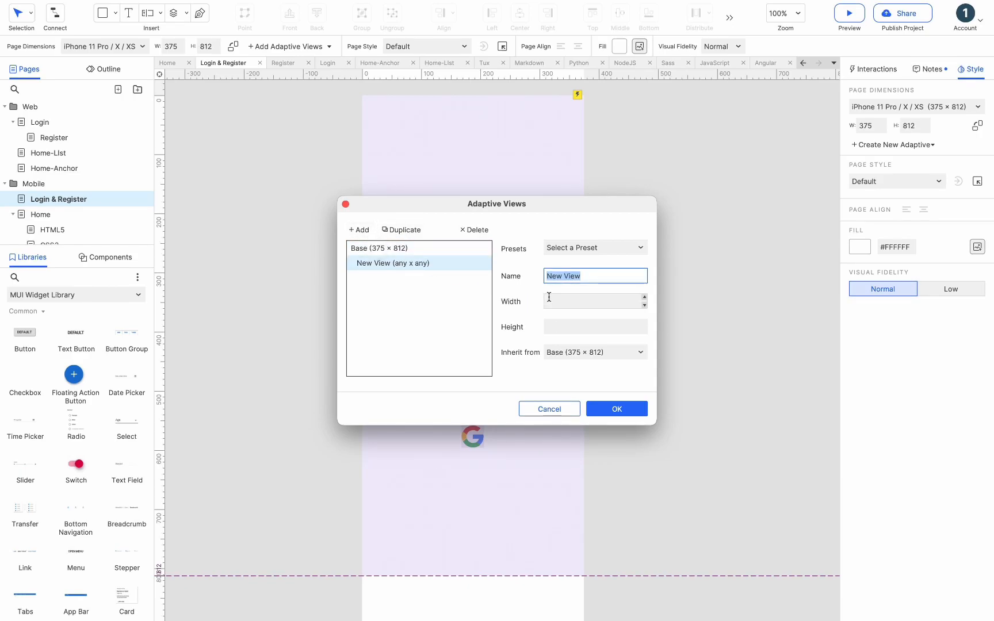
click(586, 250)
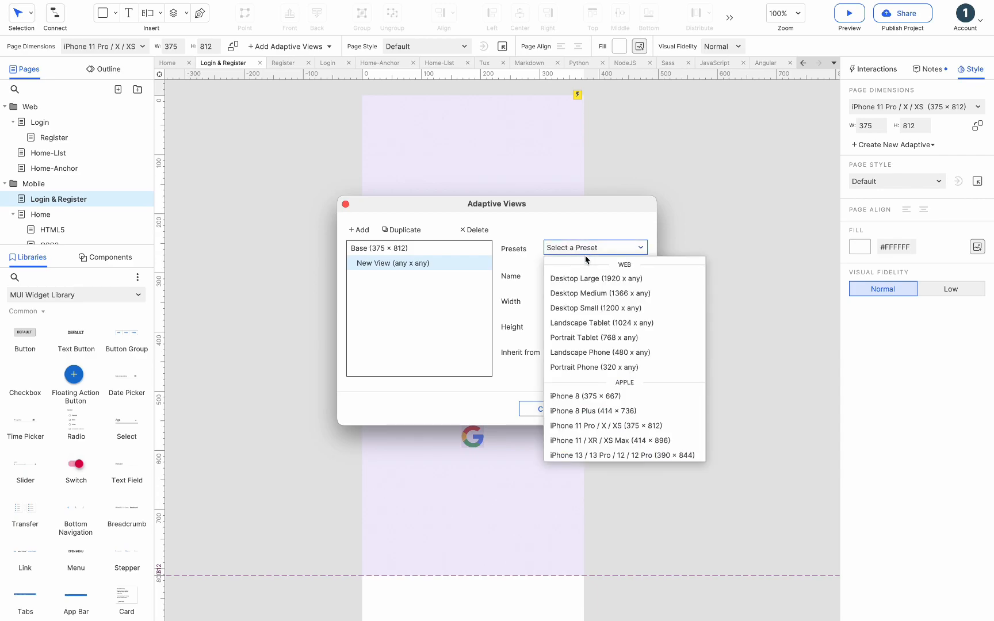
click(578, 425)
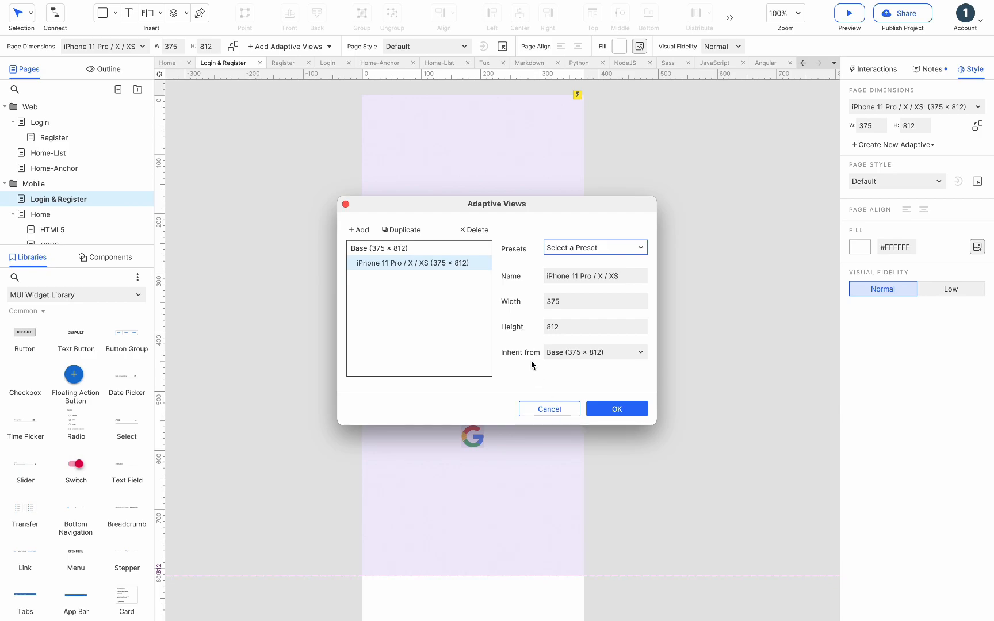
- Add an iPad mini 7.9" (768 × 1024) view inheriting from the iPhone 11 Pro / X / XS view and apply the set
click(359, 229)
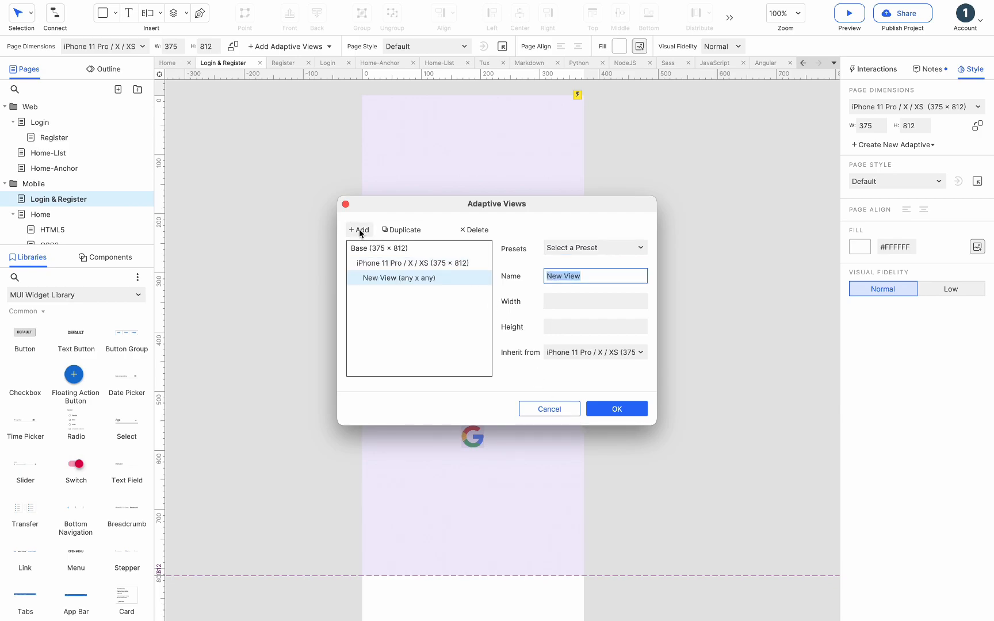
click(580, 249)
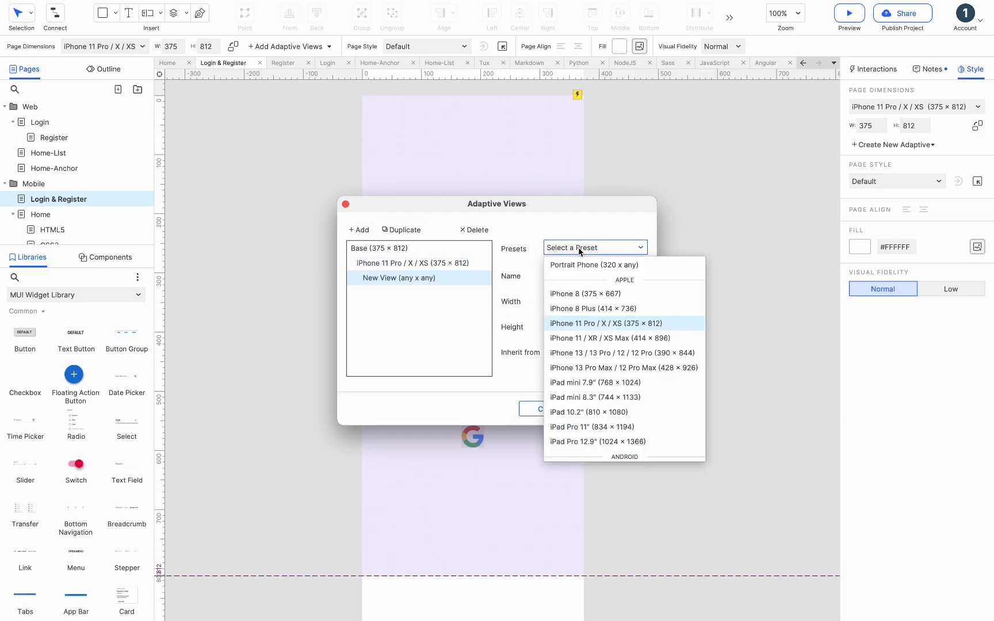
click(573, 384)
click(610, 408)
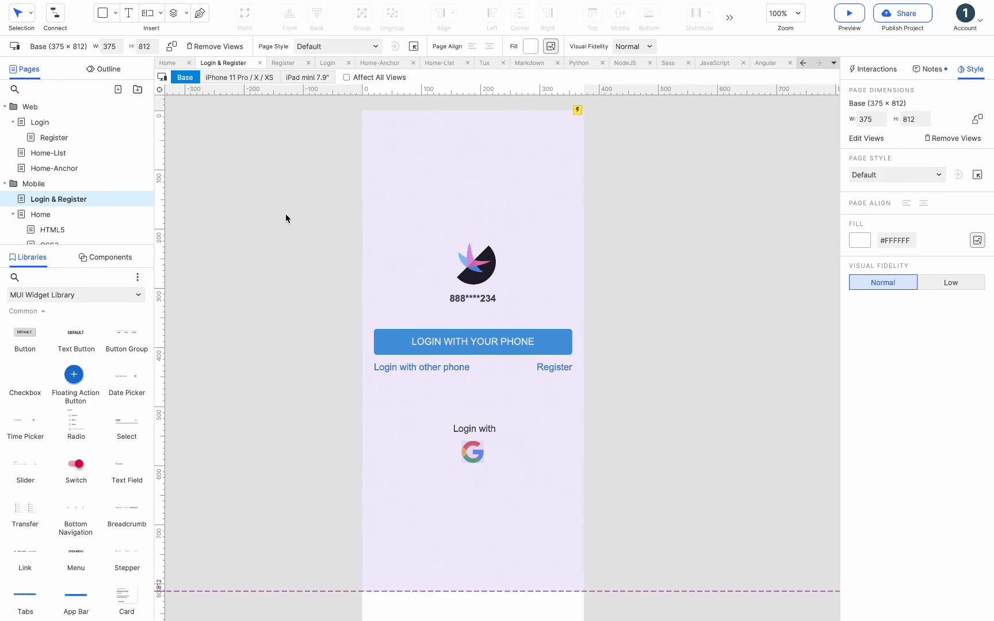
- Compare the page in the iPhone 11 Pro / X / XS and iPad mini 7.9" views, ending in the Base view
click(230, 77)
click(315, 78)
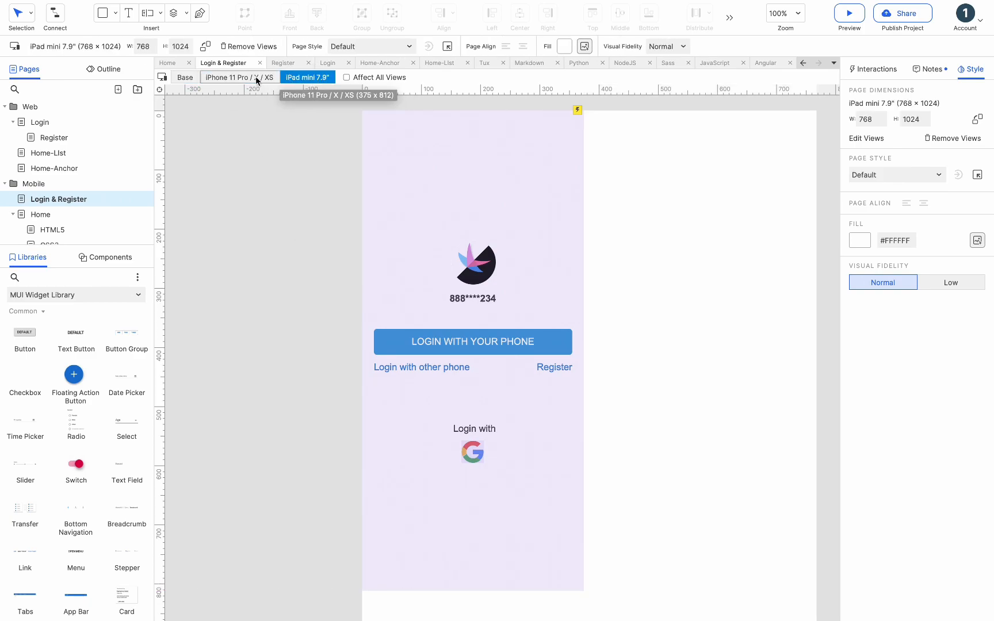
click(257, 81)
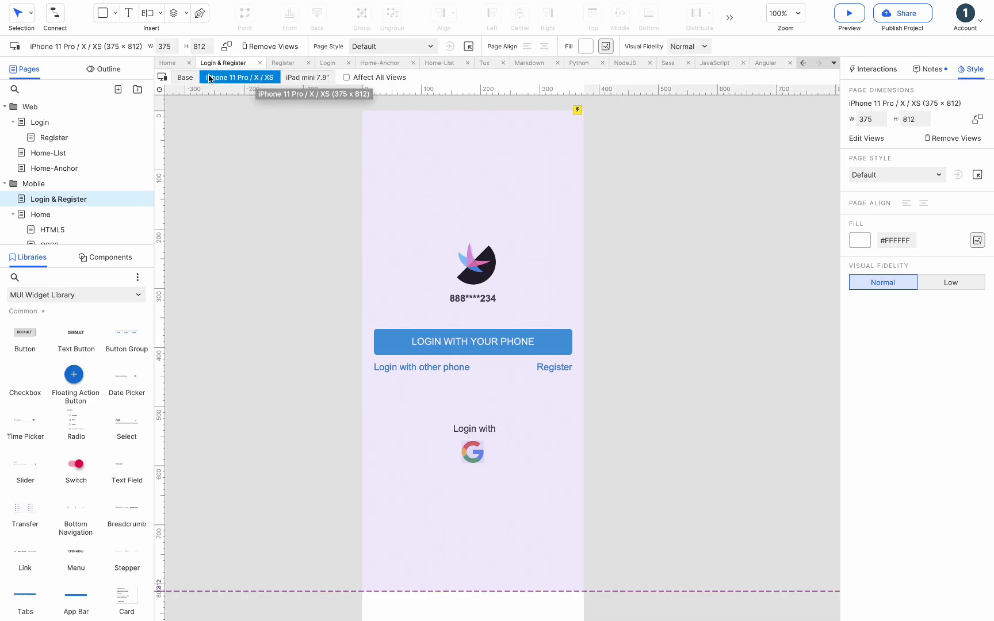
click(186, 79)
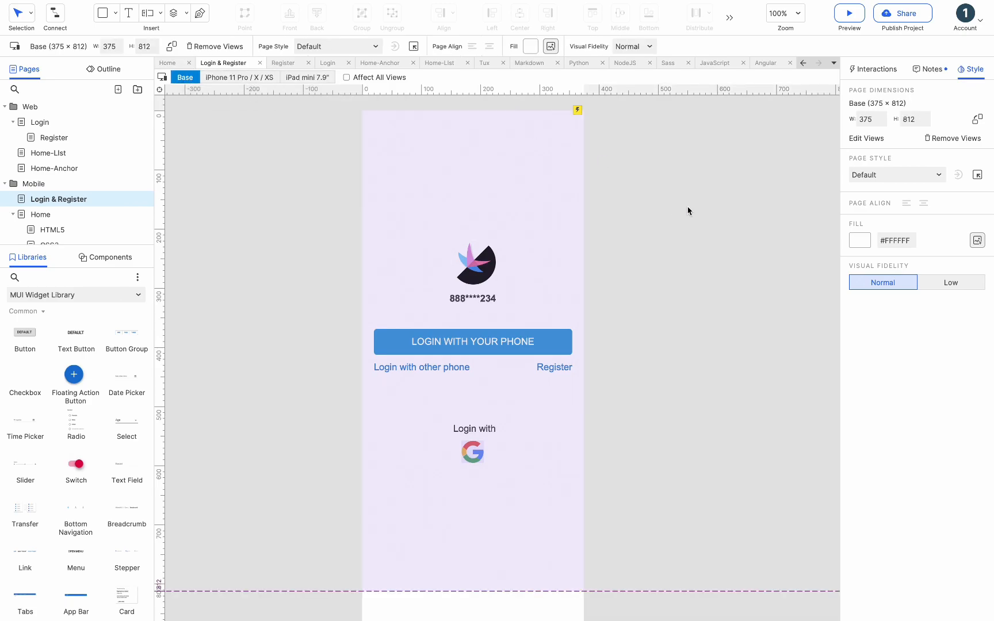
- Remove the page's adaptive views and reapply the Base › iPhone 11 Pro / X / XS › iPad mini 7.9" set
click(942, 140)
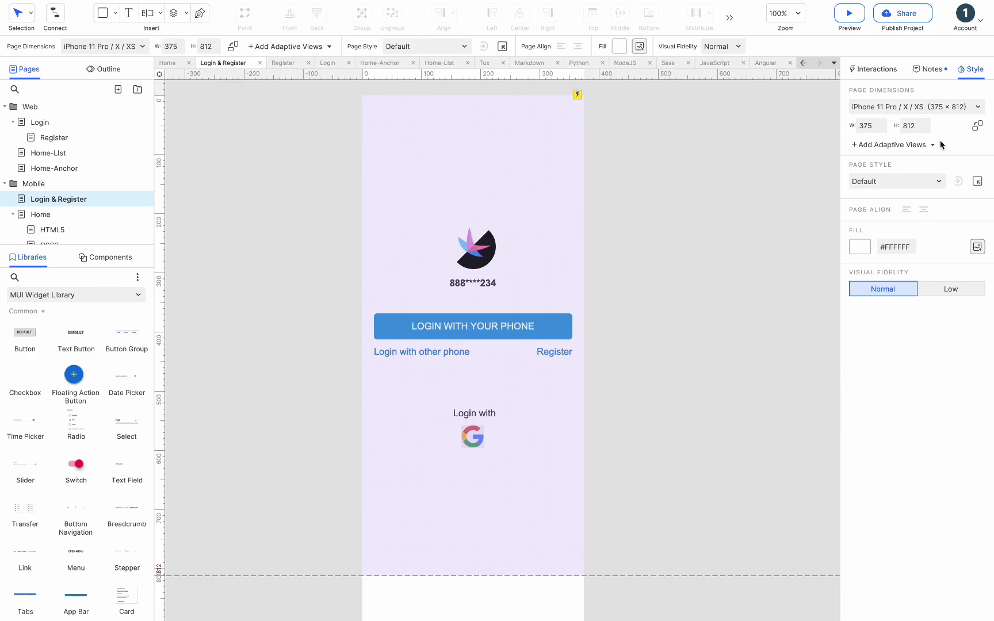
click(910, 144)
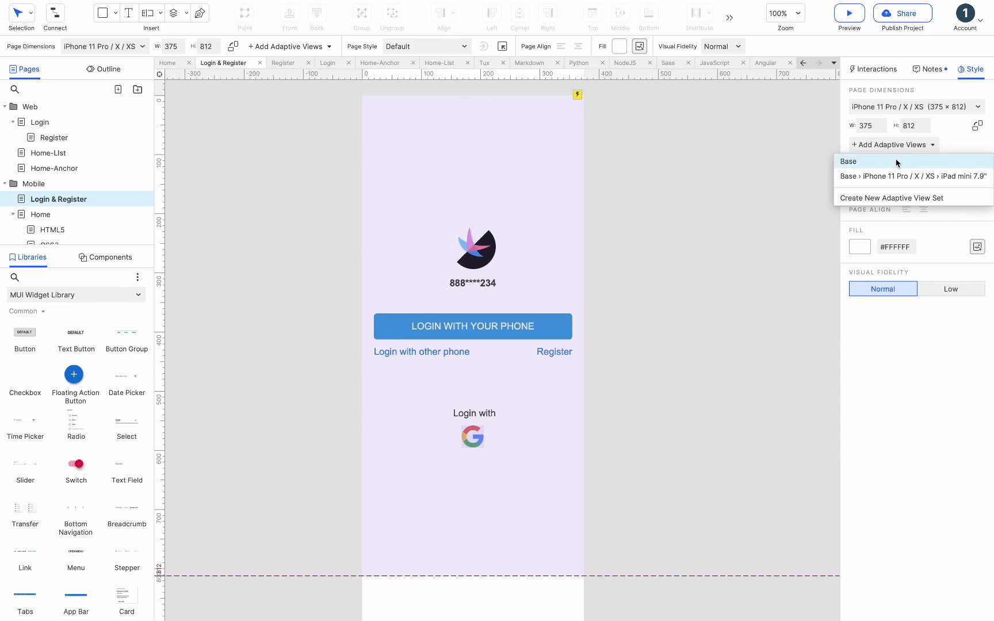
click(895, 176)
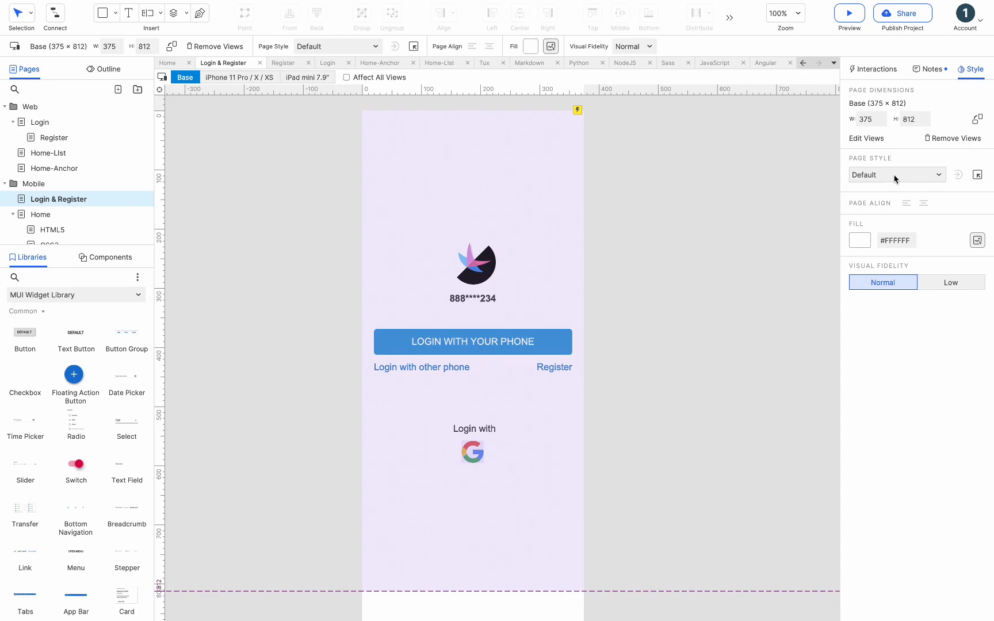
- Review the definitions of the page's adaptive view set and close them
click(872, 139)
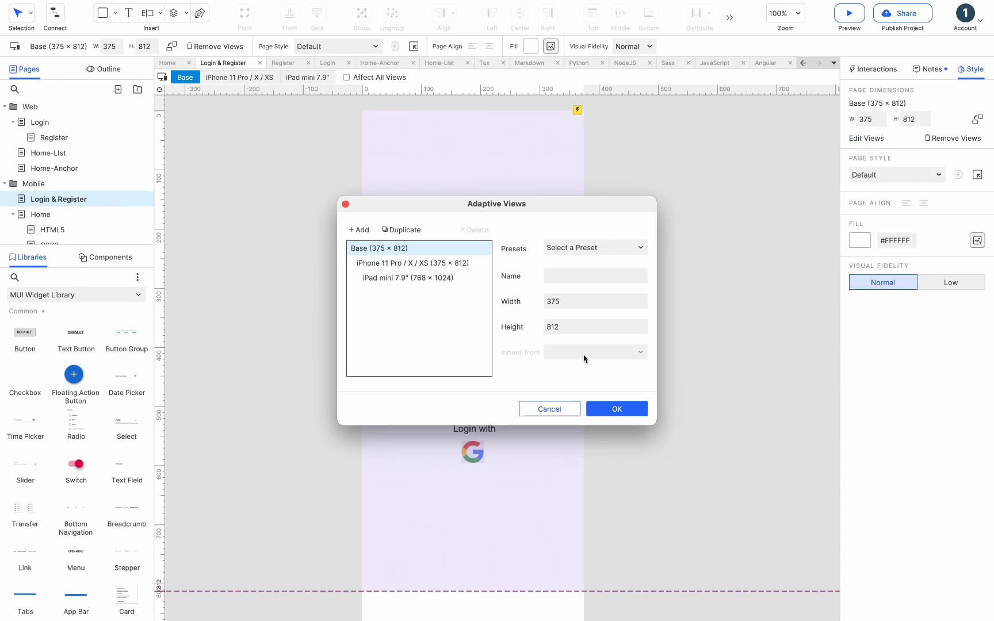
click(615, 409)
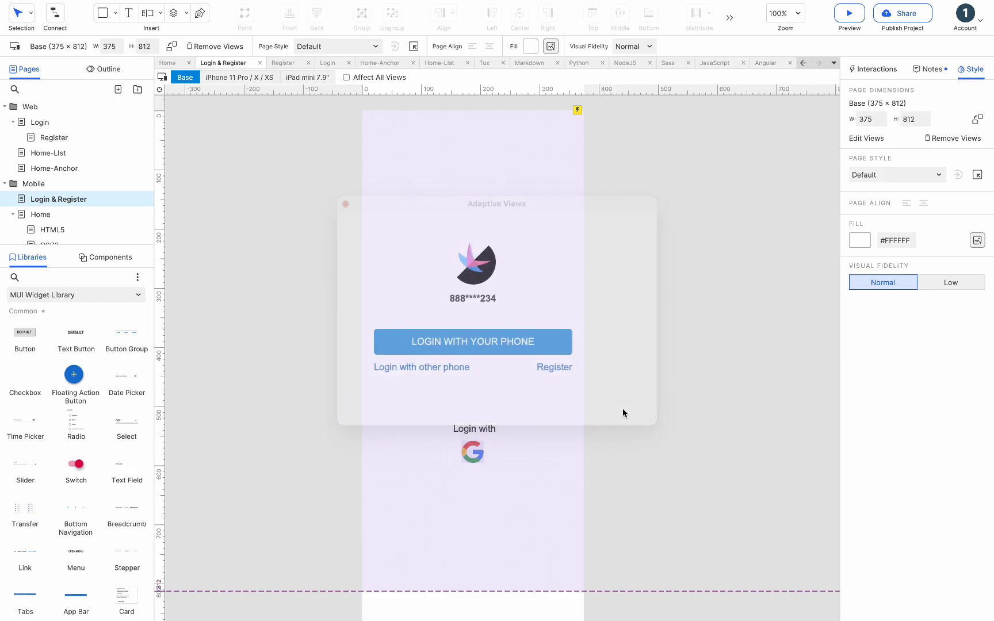
- Delete the "Login with" label and Google icon from the Home panel state in the Base view, and check the two inheriting views
click(482, 343)
double_click(482, 343)
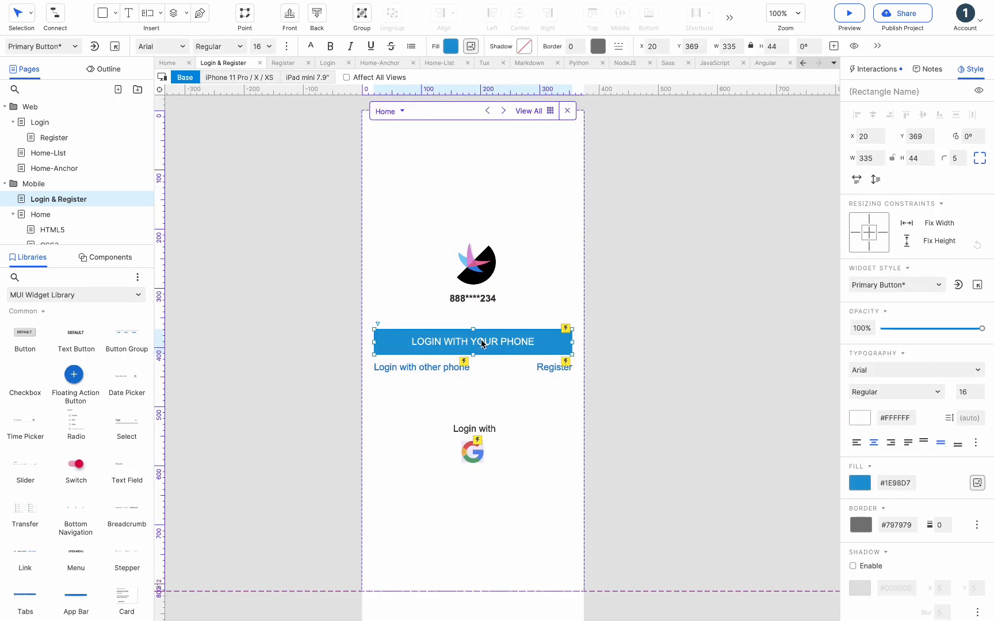
click(475, 429)
shift+click(478, 454)
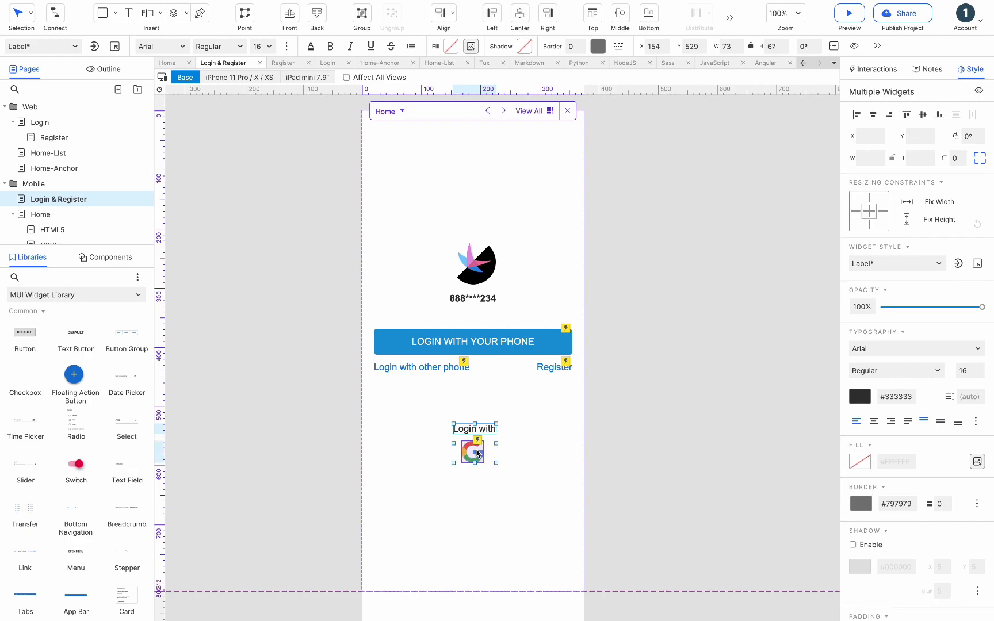
key(Delete)
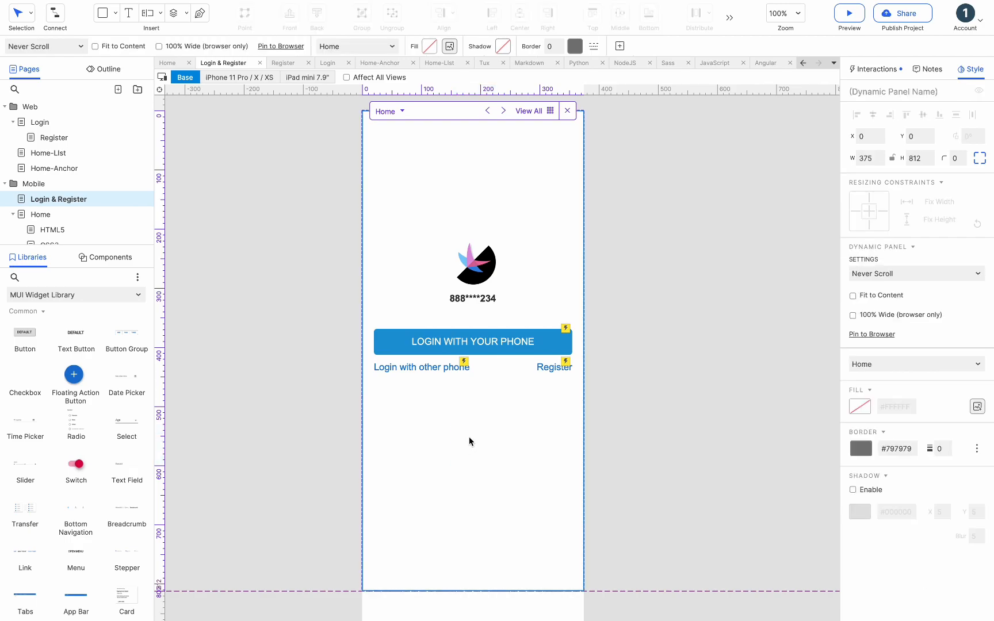
click(240, 78)
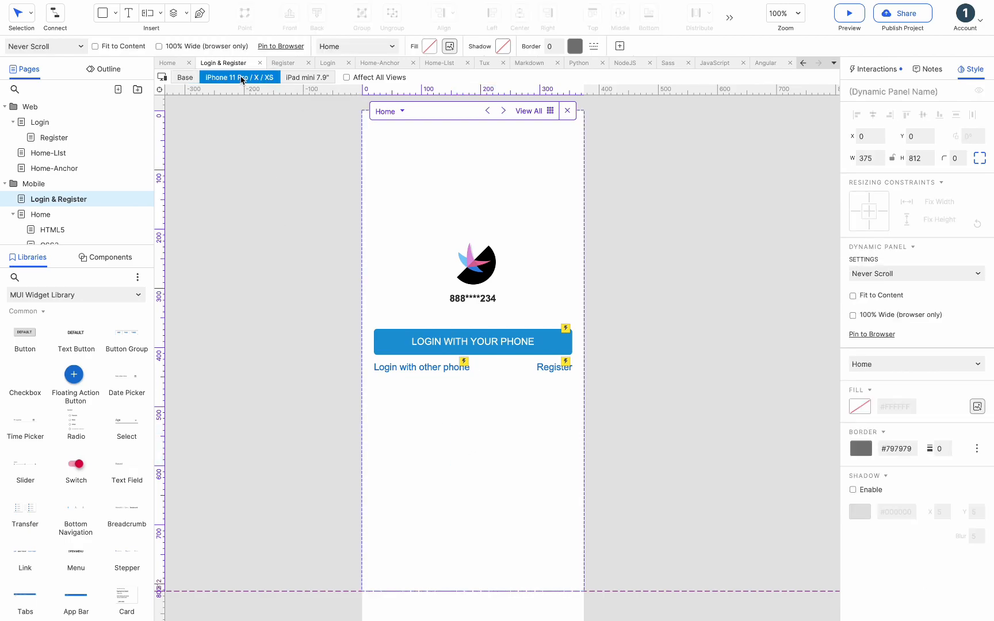
click(302, 79)
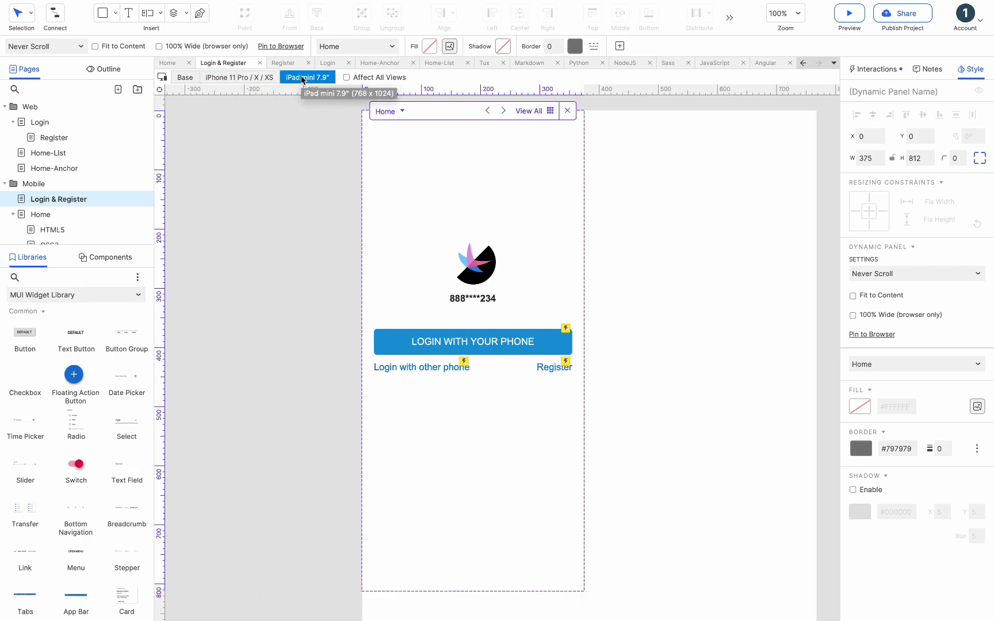
- Delete the "Login with other phone" link in the iPhone 11 Pro / X / XS view, and check the iPad mini and Base views
click(245, 83)
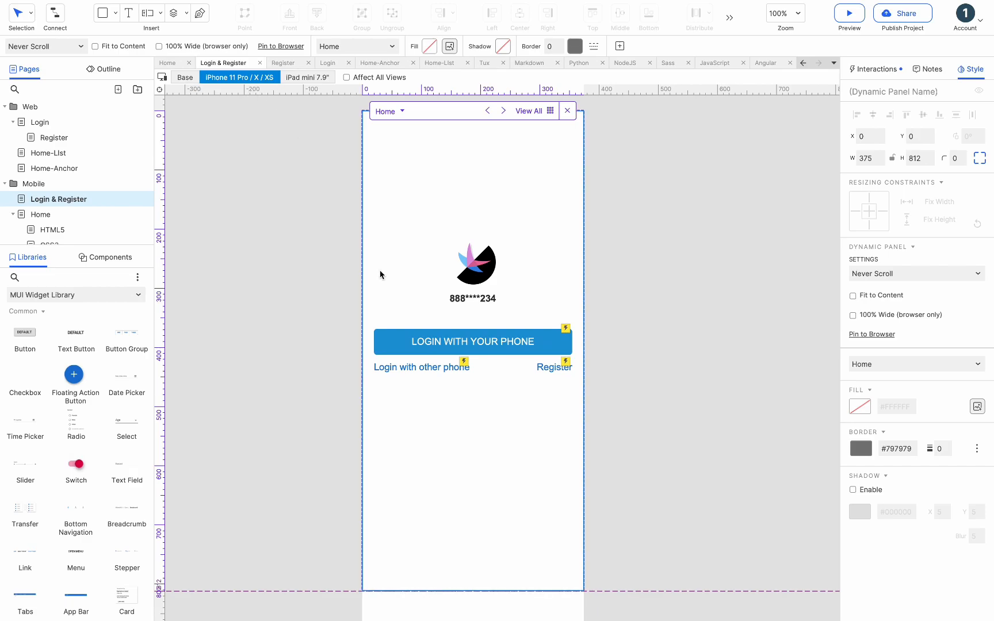
click(444, 369)
key(Delete)
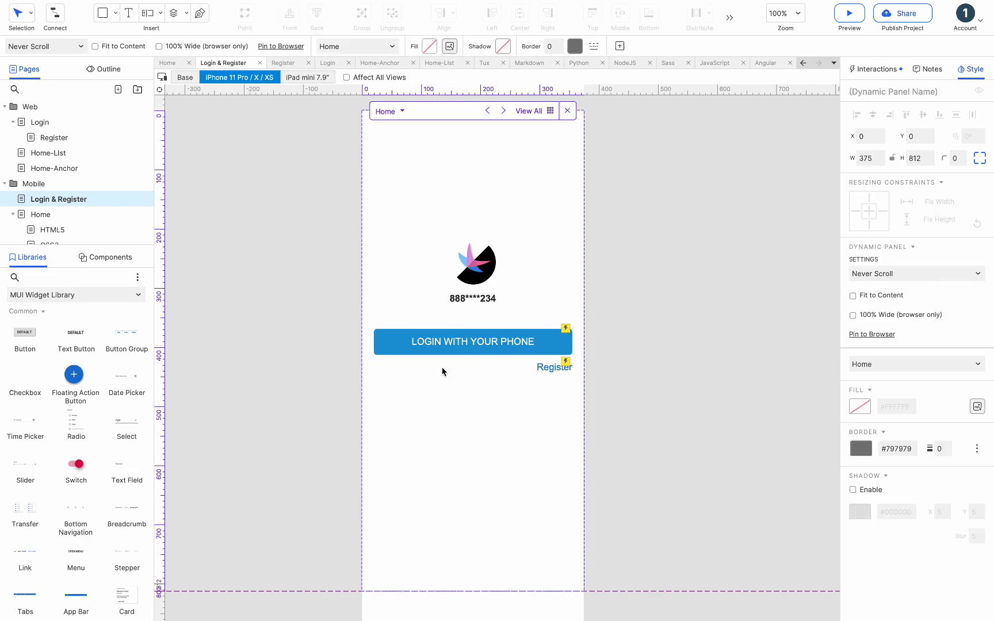
click(294, 77)
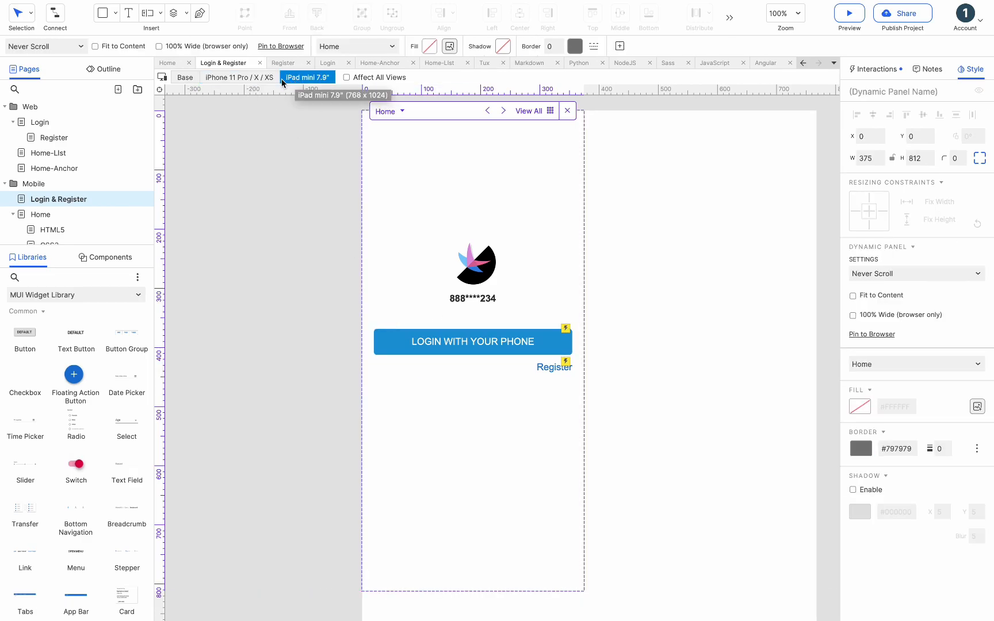
click(186, 79)
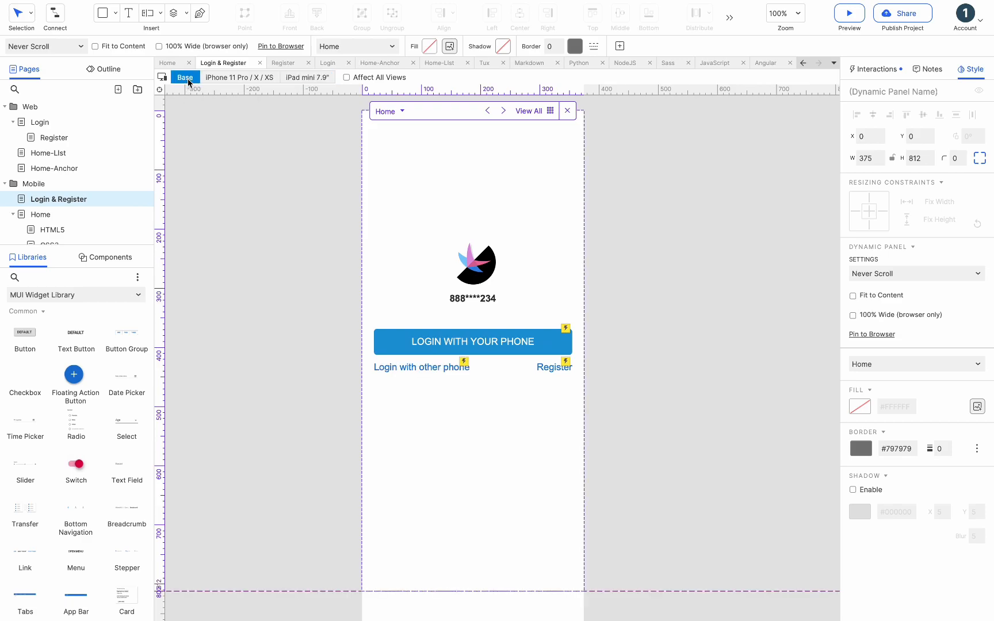
- Delete the "Register" link in the iPad mini 7.9" view and check the iPhone 11 Pro / X / XS view
click(305, 78)
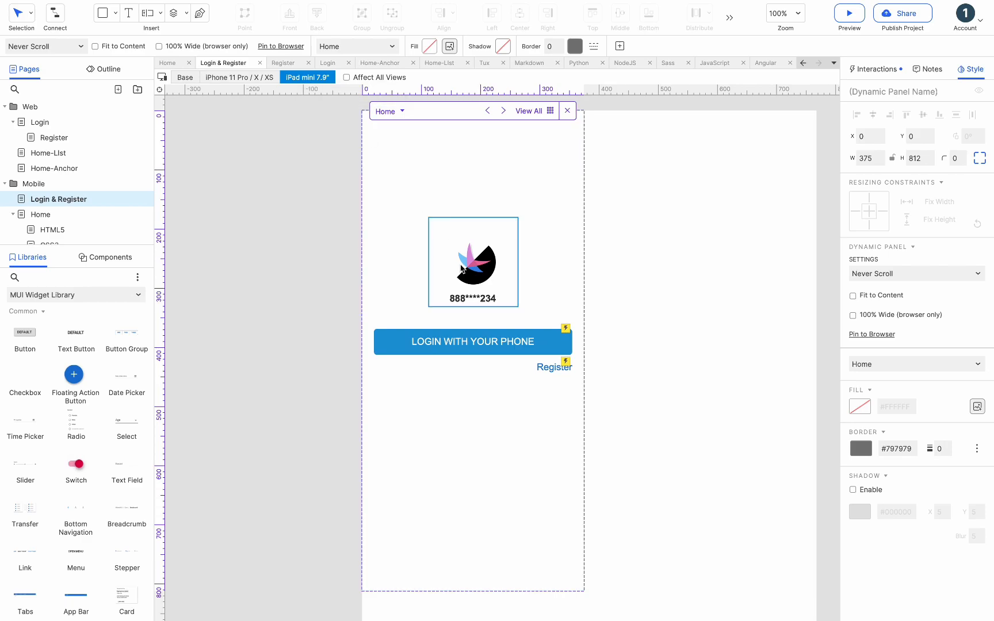
click(549, 367)
key(Delete)
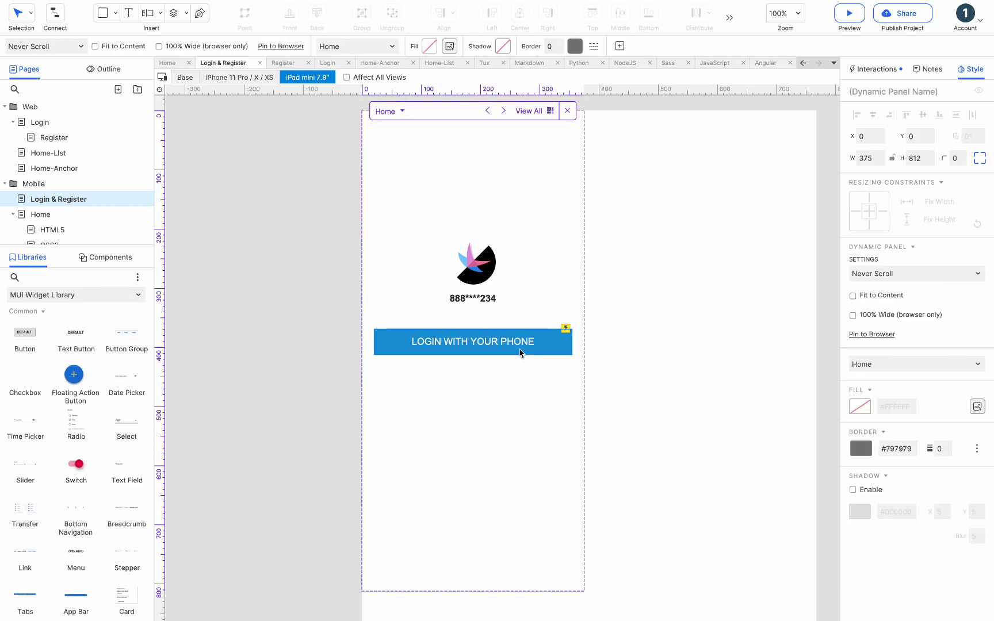
click(251, 77)
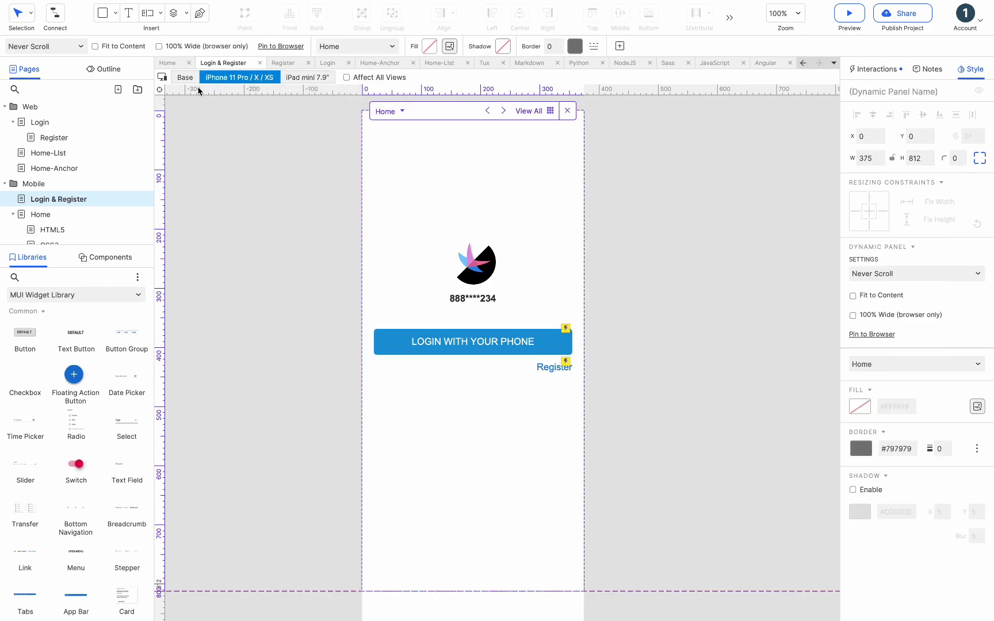
- Unplace the "LOGIN WITH YOUR PHONE" button from the Base view
click(185, 77)
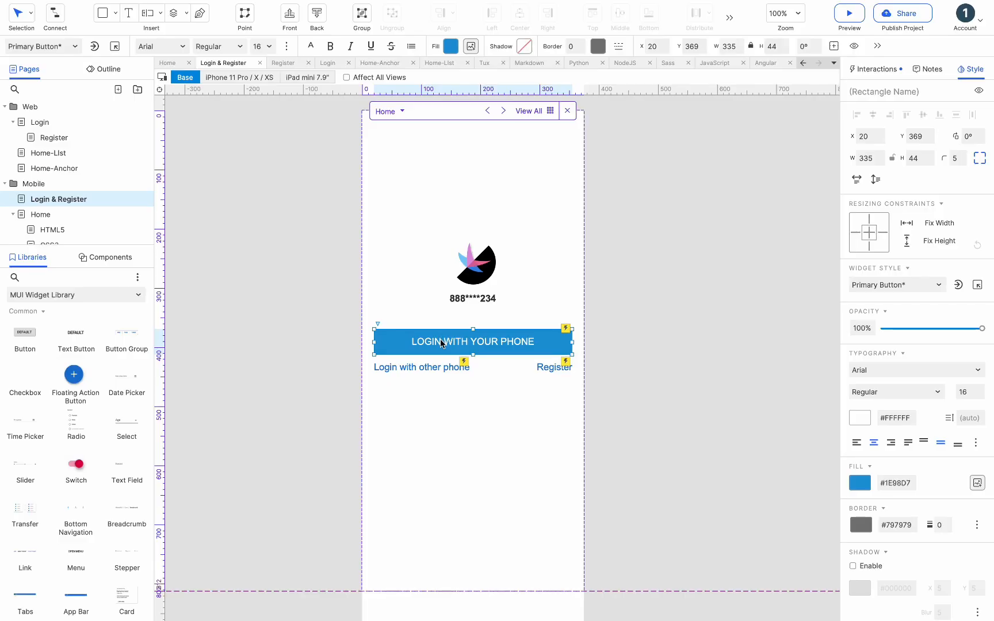
right_click(440, 343)
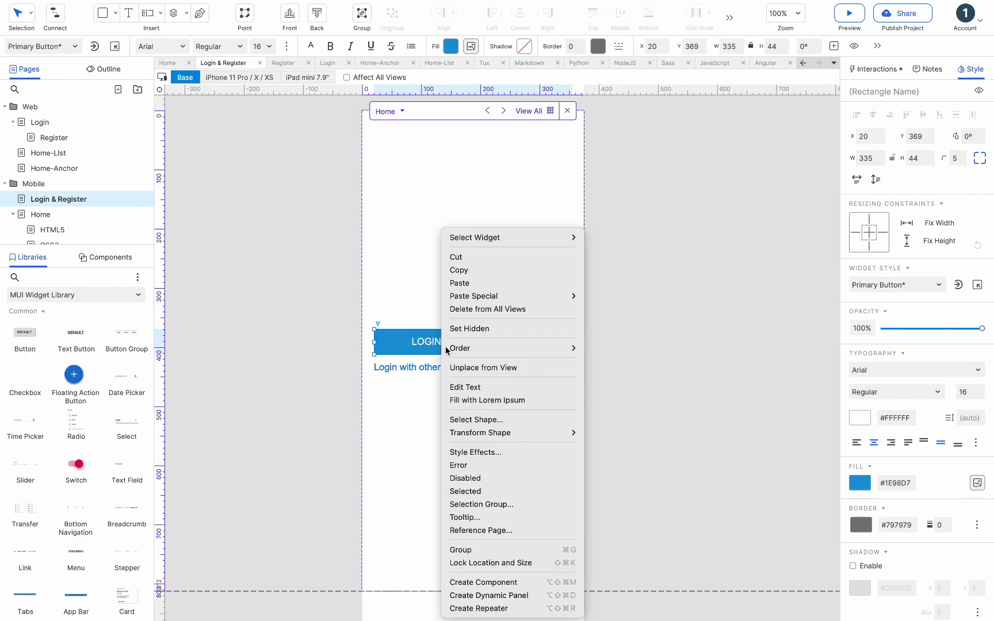
click(481, 368)
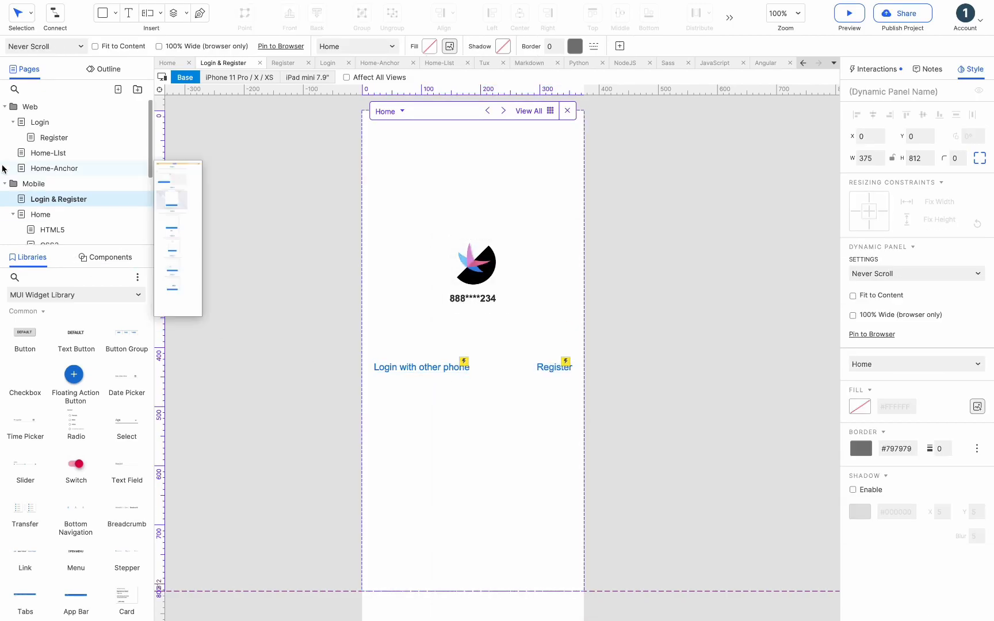
- Place the "LOGIN WITH YOUR PHONE" button back in the Base view from the page outline
click(109, 69)
mouse_move(97, 155)
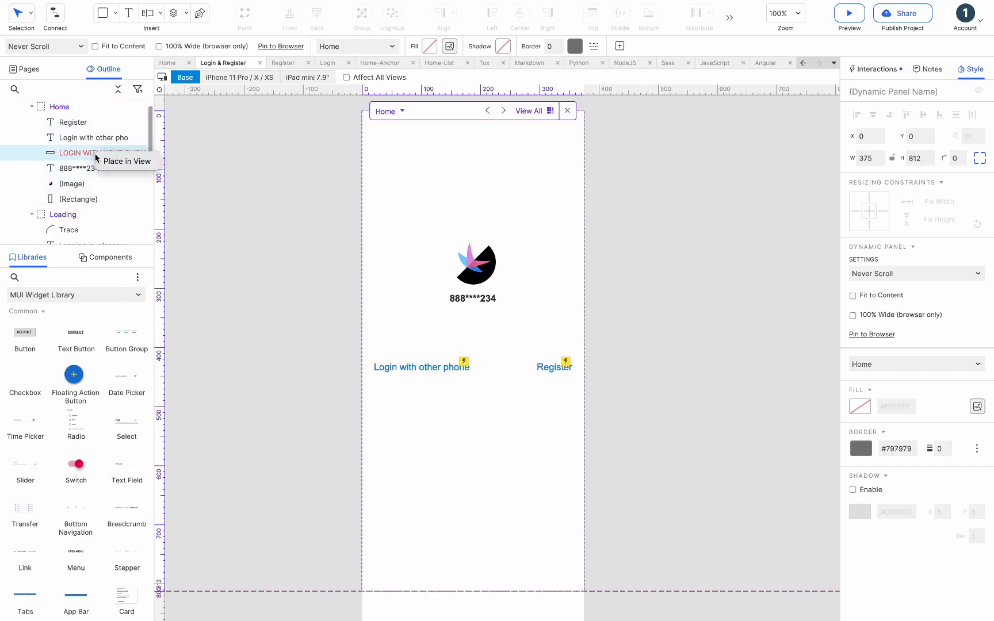
click(115, 163)
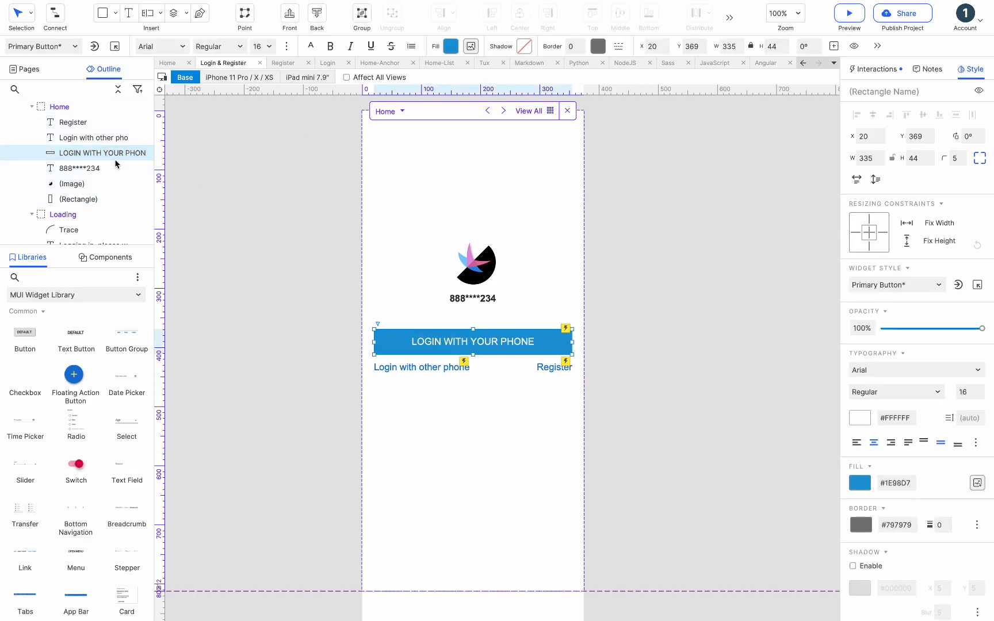
- Preview the Login & Register page in the browser
click(850, 13)
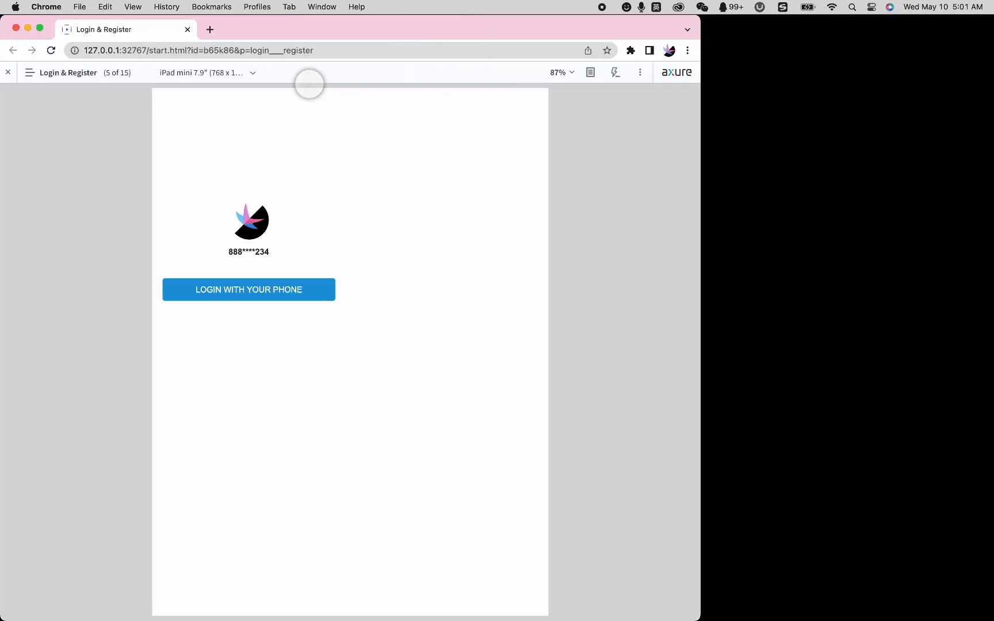
- Enlarge the browser to full screen and preview the Base, iPhone 11 Pro / X / XS and iPad mini 7.9" views in turn
click(40, 27)
click(214, 60)
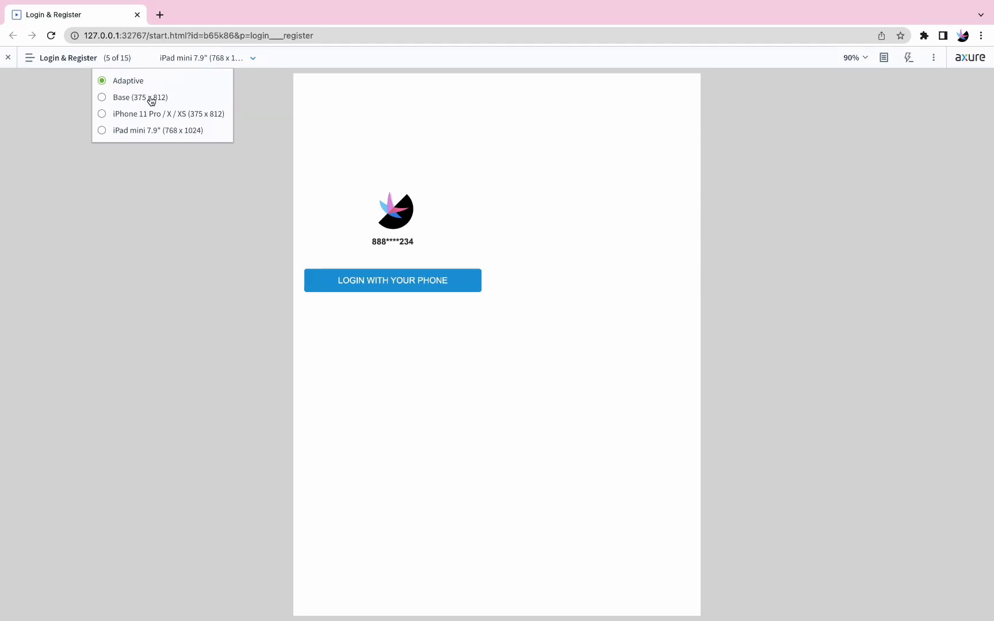
click(152, 101)
click(189, 59)
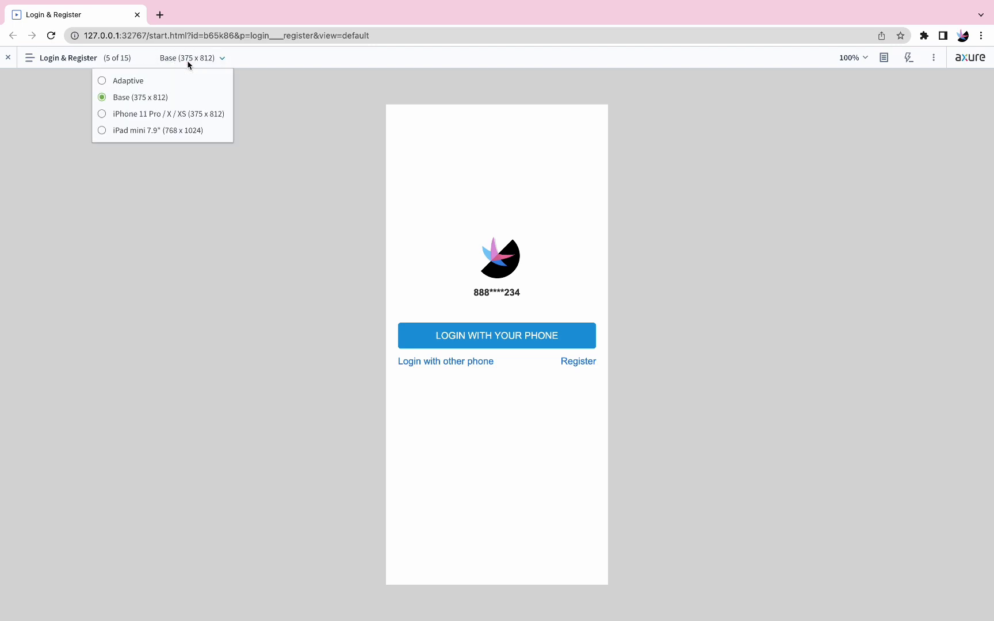
click(174, 114)
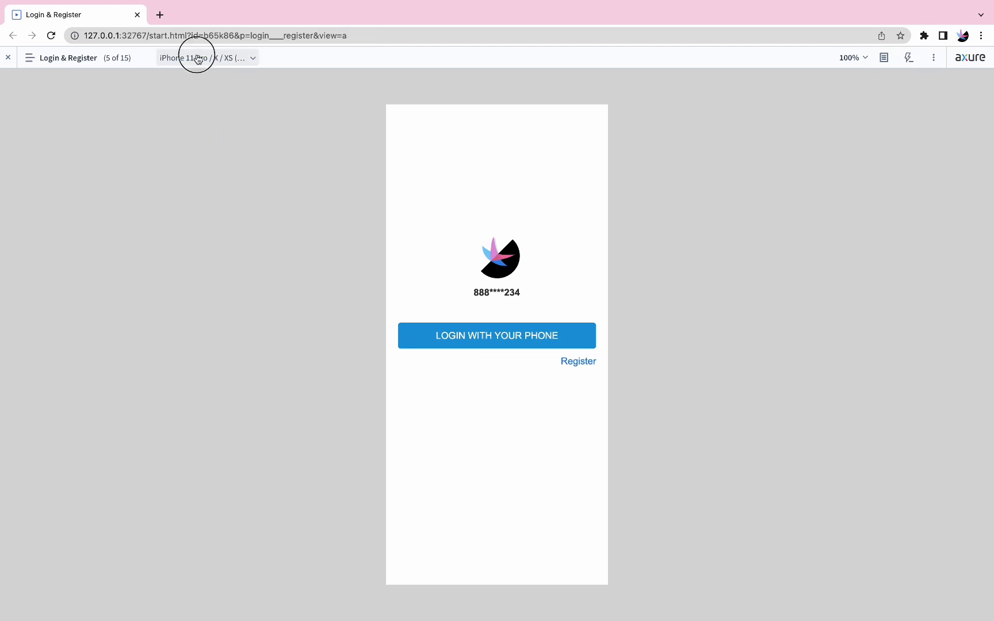
click(198, 58)
click(180, 128)
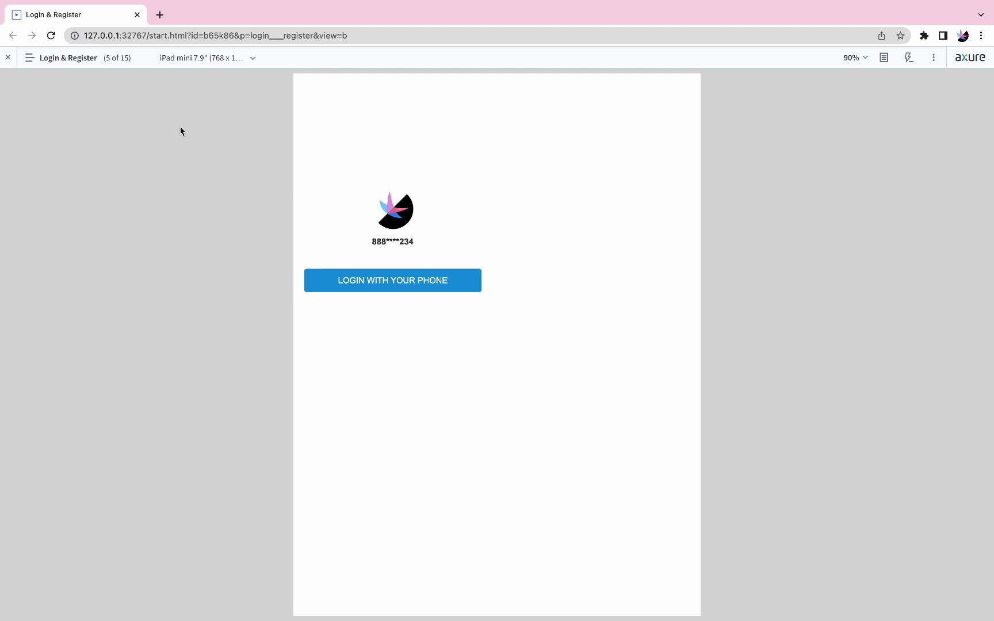
- Set the preview back to Adaptive and resize the browser window to check how the layout responds
click(178, 58)
click(175, 80)
mouse_move(45, 1)
click(40, 26)
drag(700, 243, 651, 278)
double_click(651, 278)
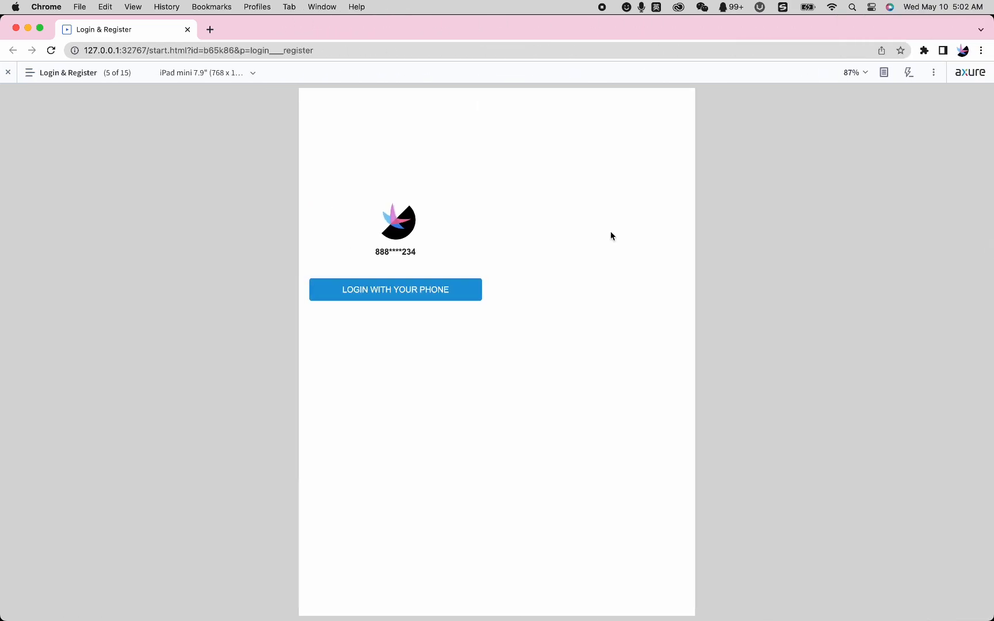
- Return from the browser preview to the Axure RP editor and deselect the "LOGIN WITH YOUR PHONE" button
click(38, 29)
key(ctrl+Right)
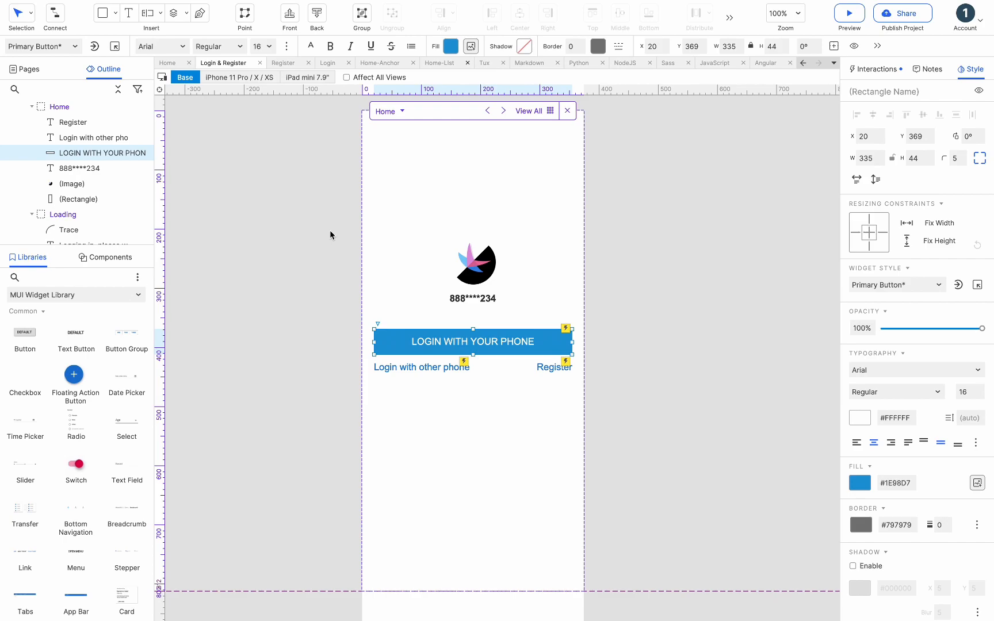
click(330, 235)
click(330, 233)
- Place a Droplist from the Default library above the logo in the Base view, at about X 40, Y 32
click(33, 72)
click(75, 295)
click(35, 323)
scroll(86, 403, down, 5)
drag(127, 535, 389, 135)
- Add the options "Base", "iPhone 11 Pro" and "iPad Mini" to the droplist
double_click(455, 141)
click(415, 259)
text(Base)
click(417, 260)
text(iPhone 11 Pro)
click(416, 259)
text(iPad Mini)
click(444, 294)
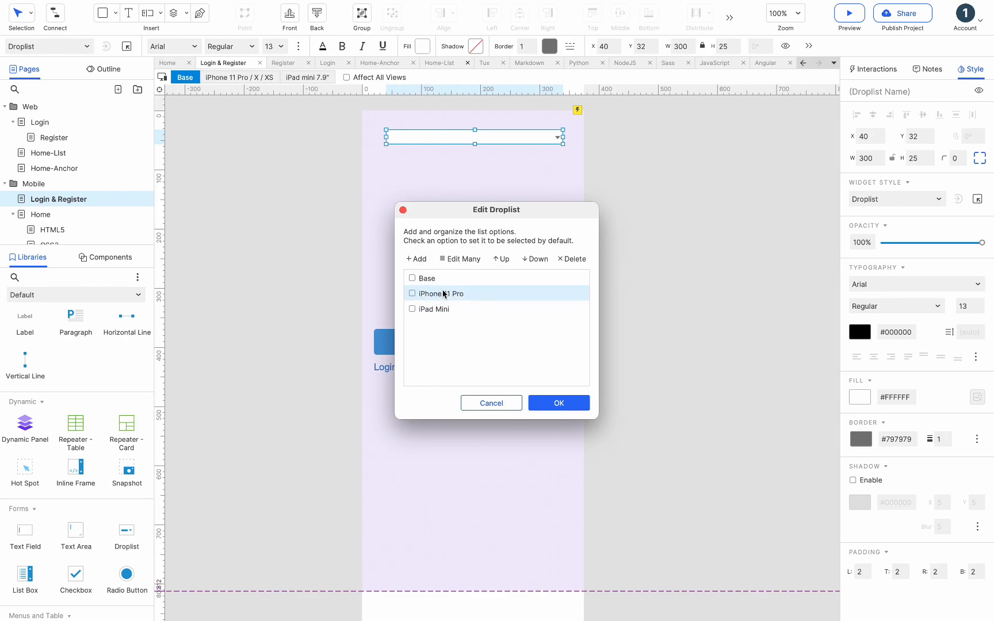
click(419, 280)
key(Return)
- Set the droplist's font size to 16 and its height to 35
click(274, 46)
click(274, 177)
drag(474, 144, 475, 150)
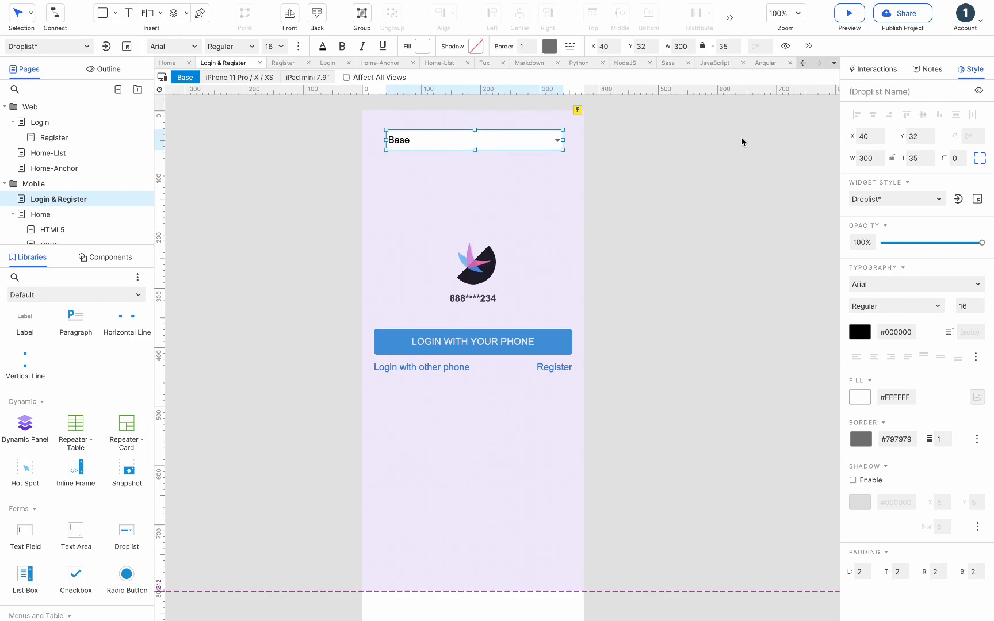
- Add a Selection Changed interaction to the droplist with a case for when the selected option of This equals Base
click(883, 79)
click(891, 132)
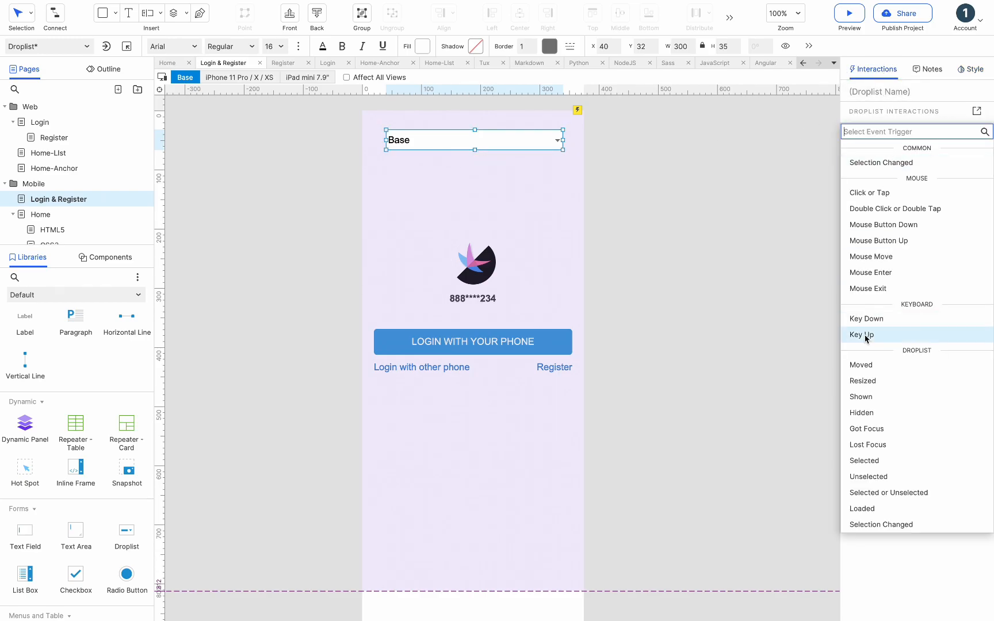
click(876, 524)
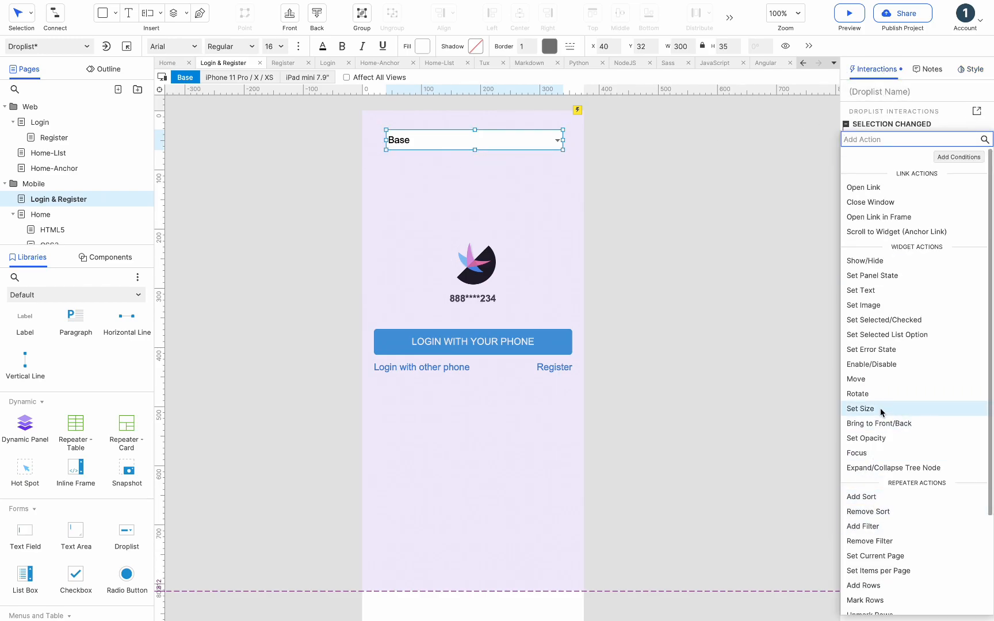
click(966, 127)
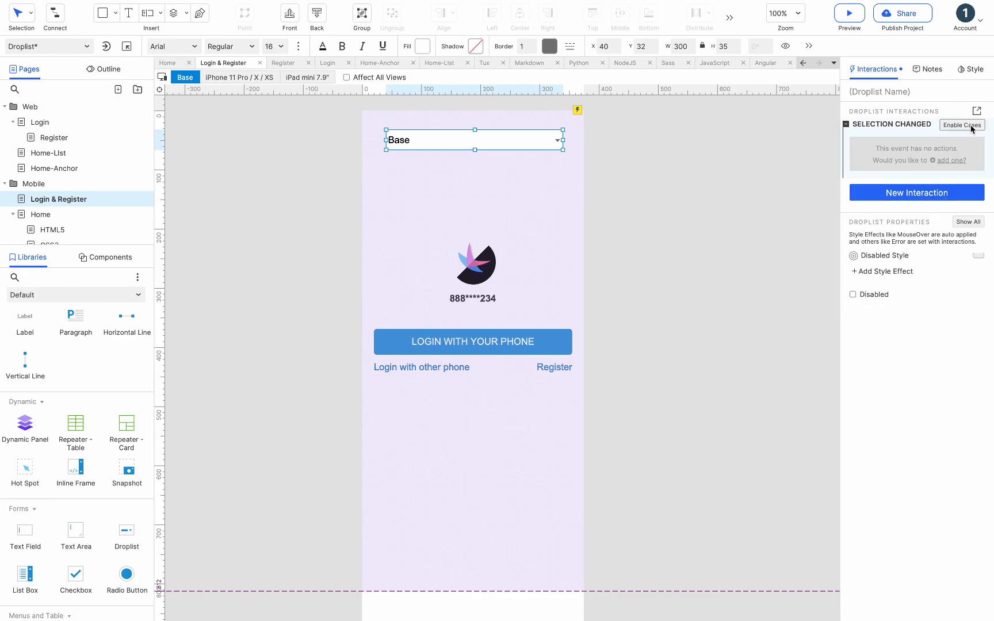
click(973, 125)
click(966, 138)
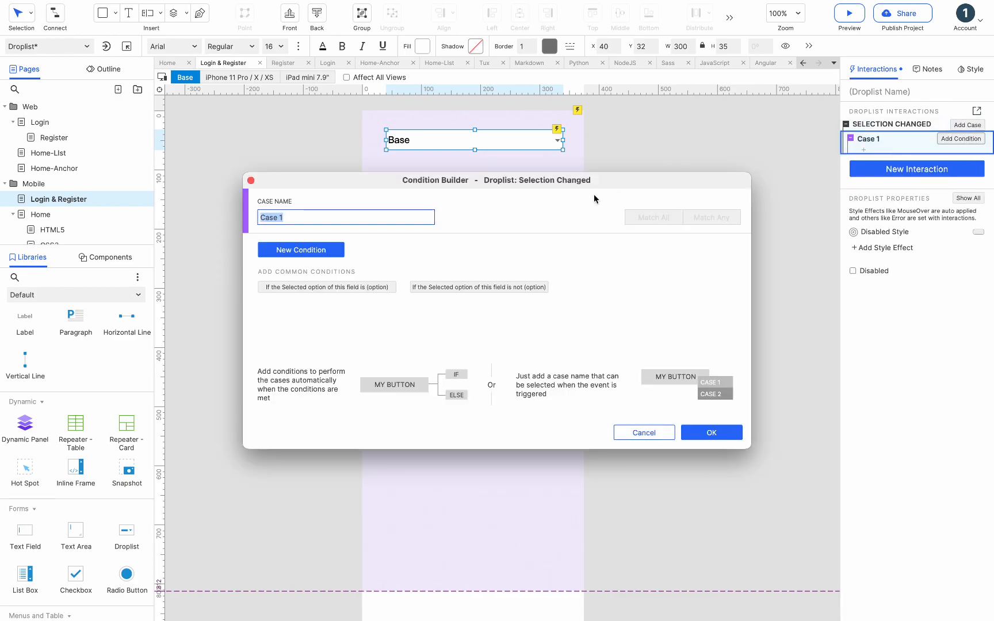
click(333, 250)
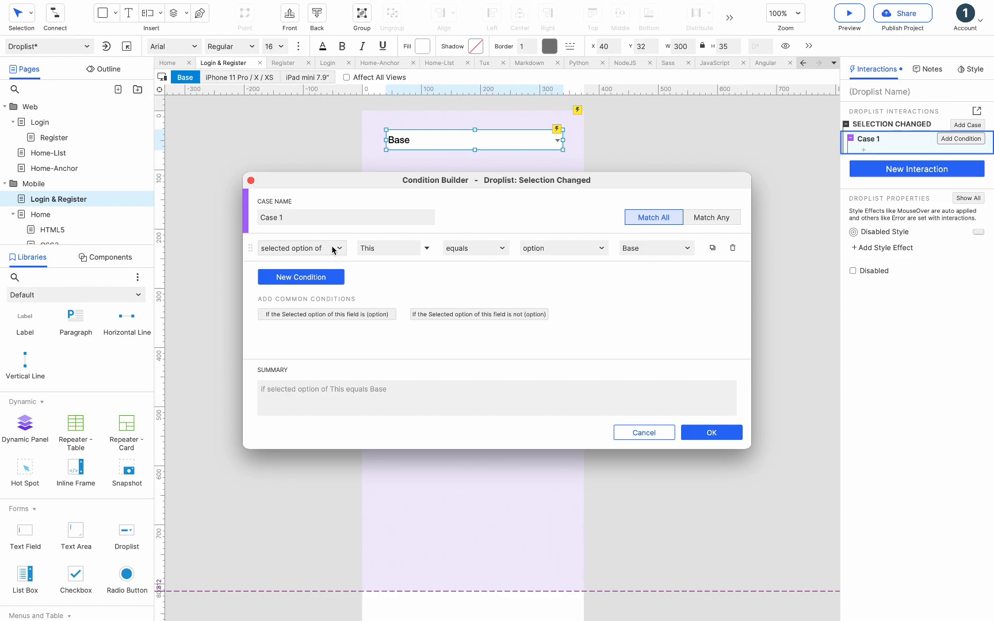
click(711, 433)
- Add a Set Adaptive View action to the Base case, switching to the Base view
click(861, 156)
scroll(909, 295, down, 5)
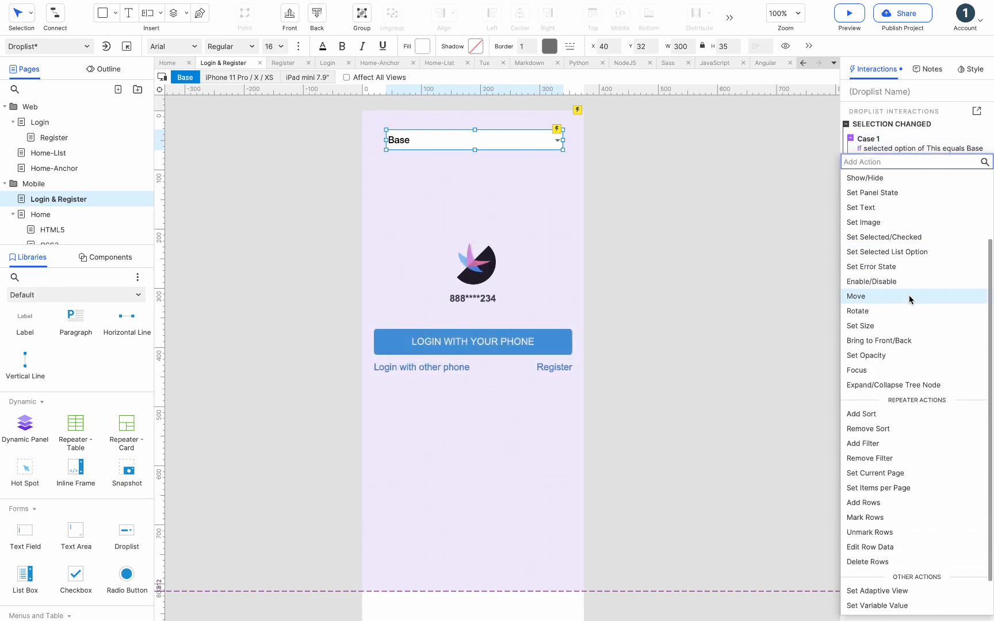
click(885, 555)
click(888, 223)
click(957, 230)
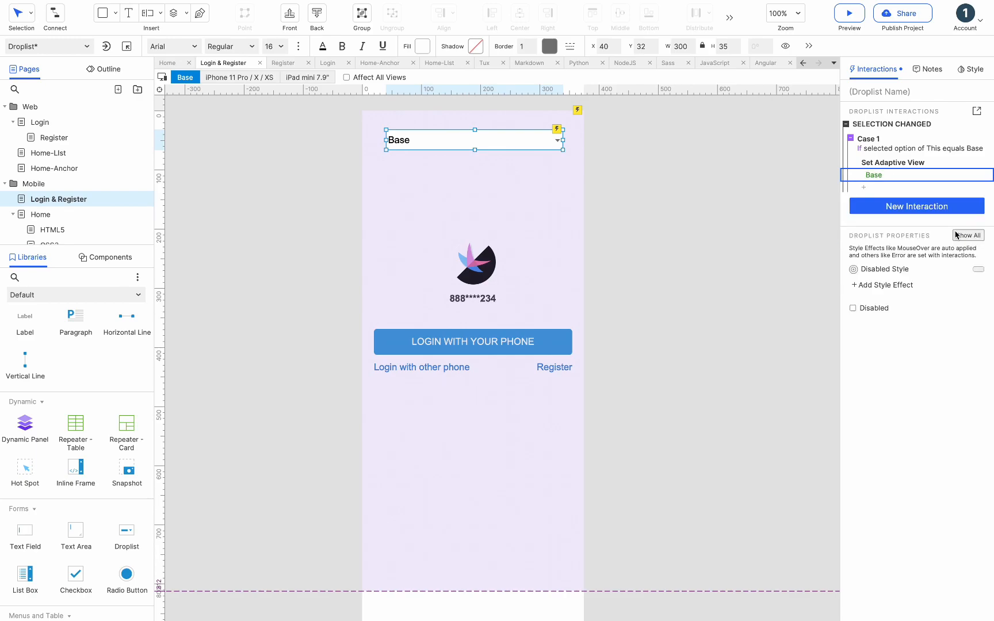
- Duplicate the Base case and change the copy's condition to the option iPhone 11 Pro
click(879, 139)
key(super+v)
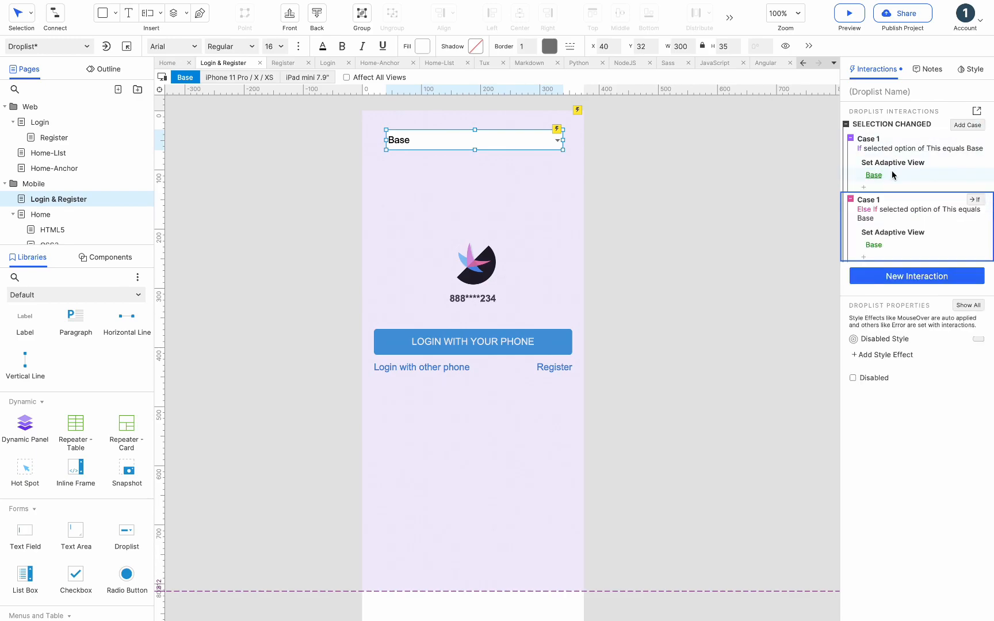
click(894, 215)
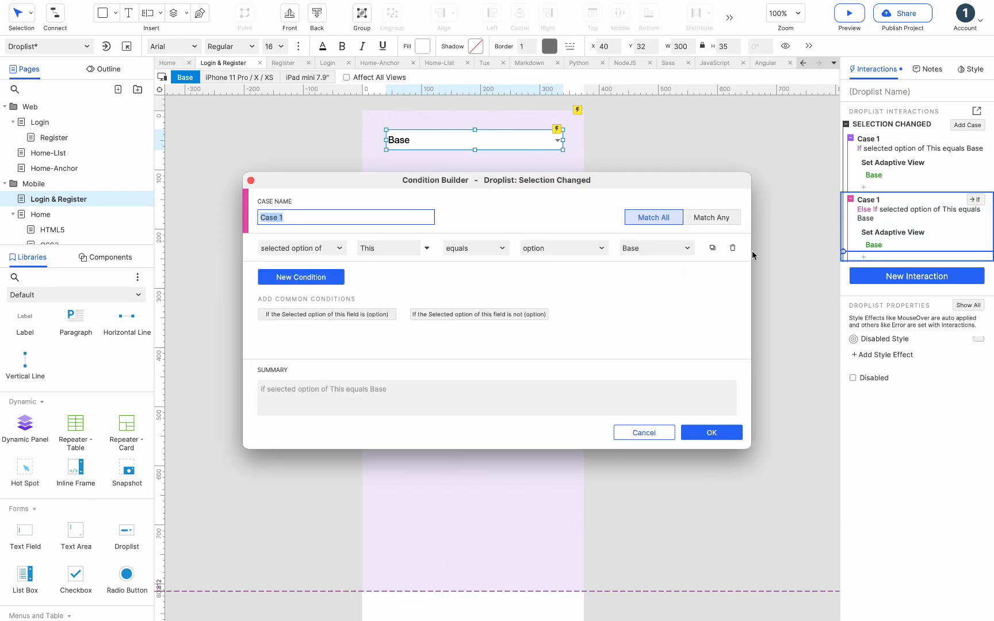
click(633, 248)
click(637, 279)
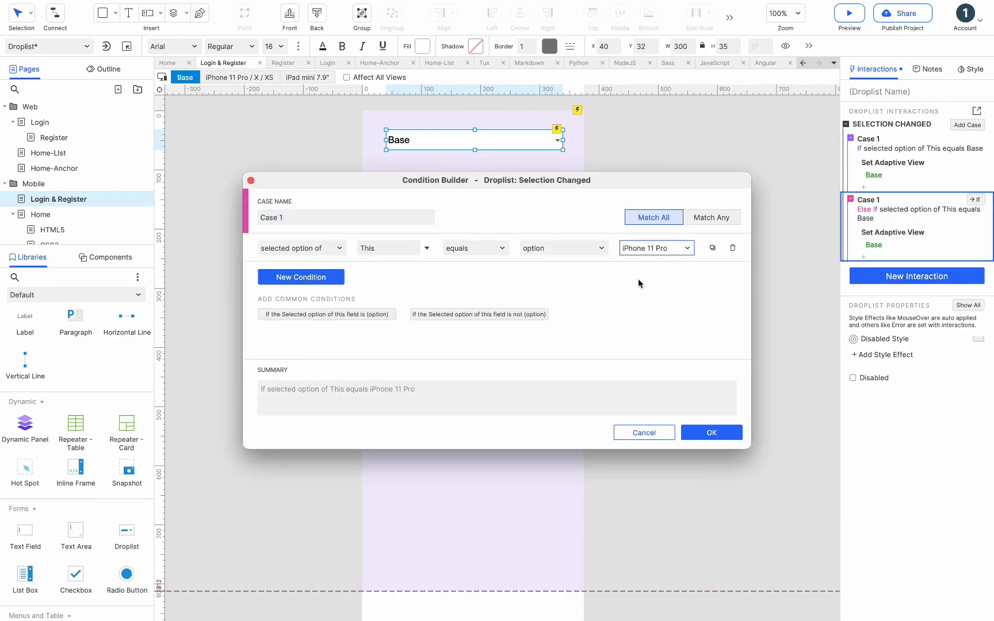
click(711, 434)
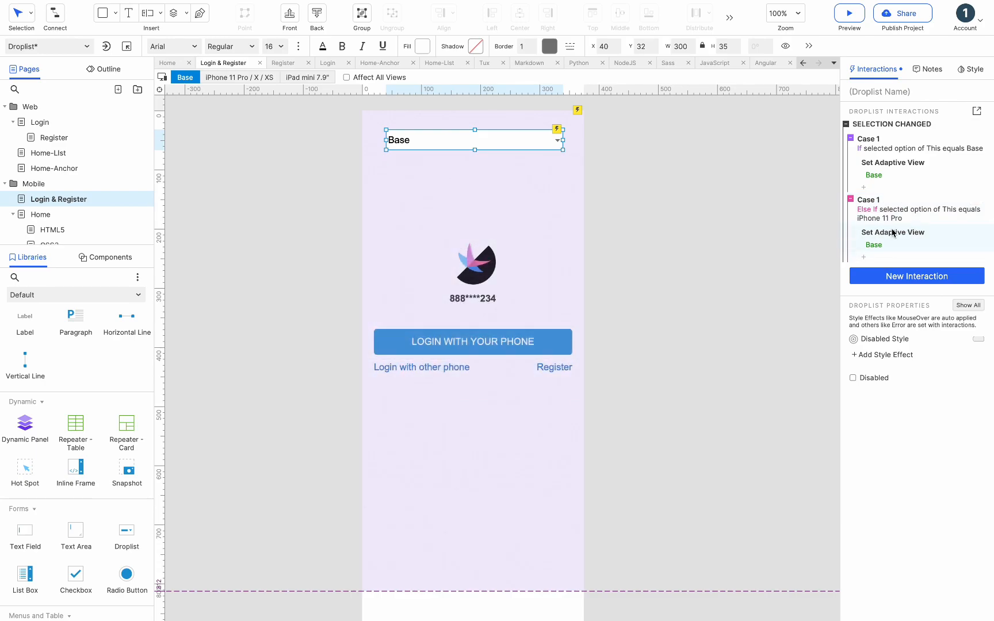
- Set the adaptive view of the iPhone 11 Pro case to iPhone 11 Pro / X / XS
click(874, 246)
click(882, 276)
click(884, 317)
click(961, 298)
- Duplicate the iPhone 11 Pro case and change the copy's condition to the option iPad Mini
click(868, 199)
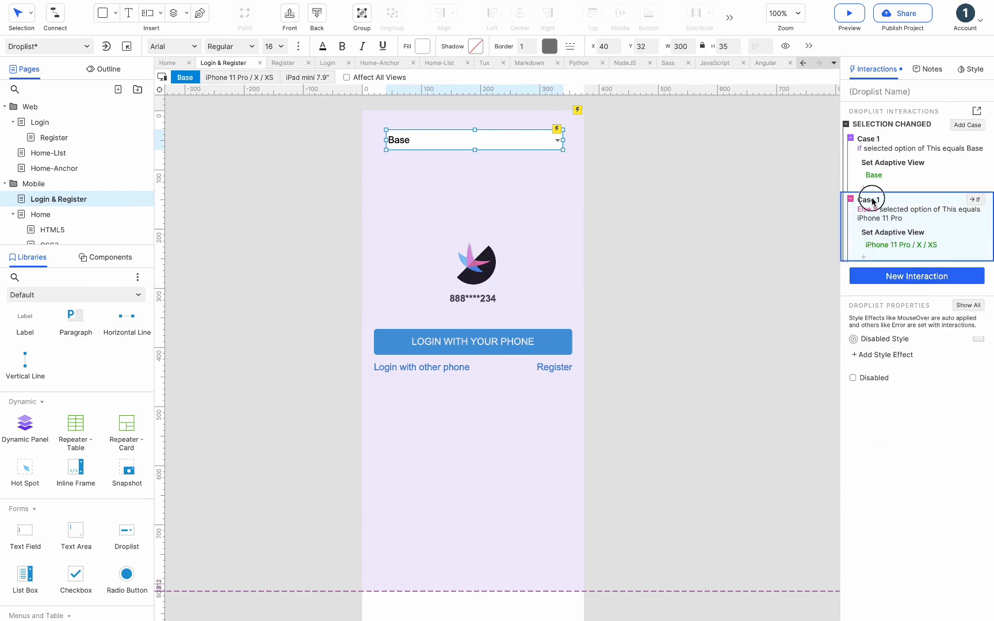
key(ctrl+c)
key(ctrl+v)
click(908, 287)
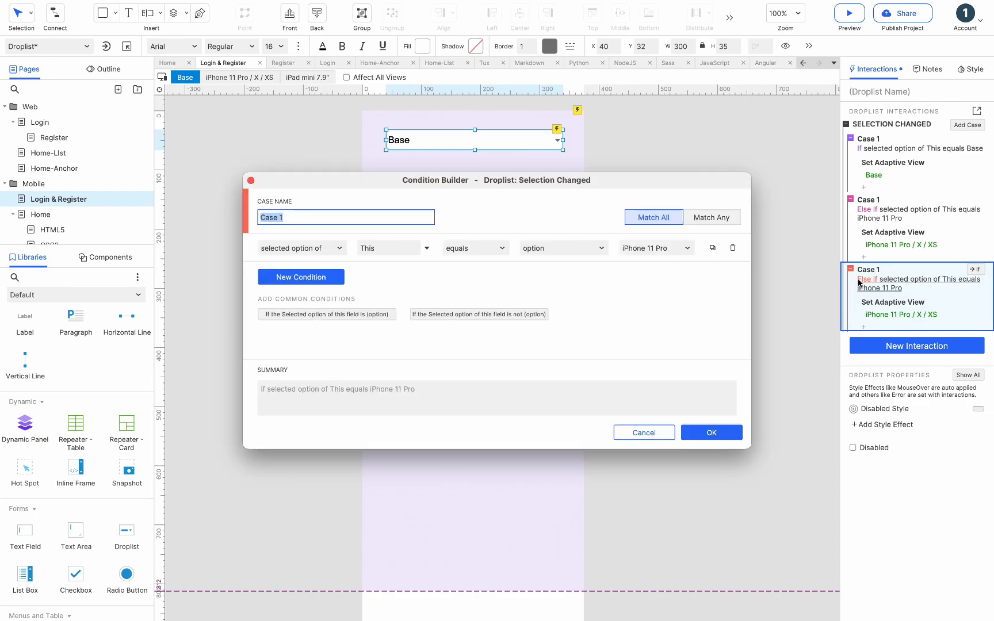
click(669, 248)
click(658, 294)
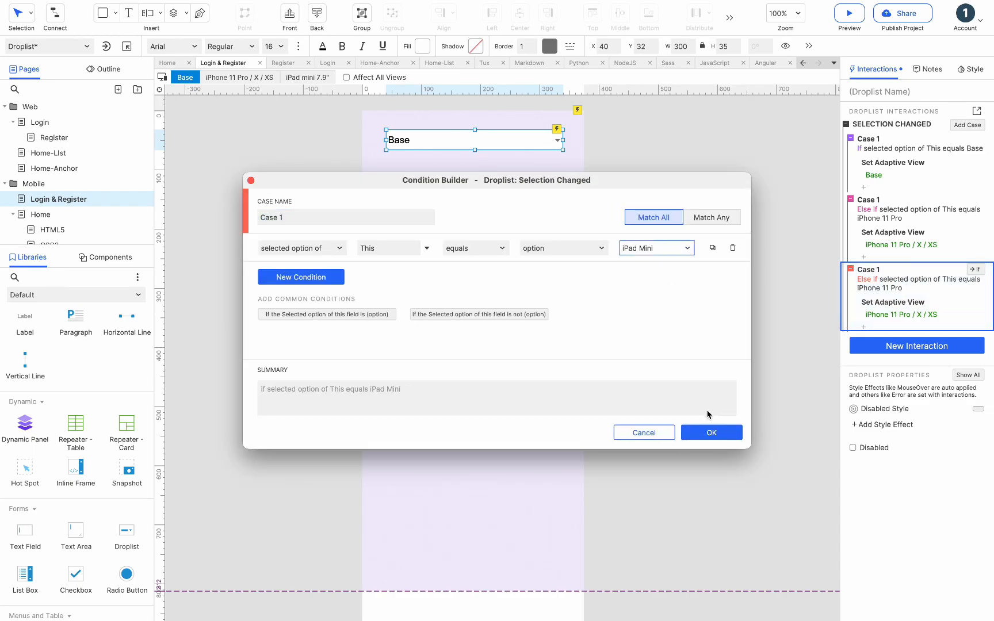
click(711, 433)
- Set the adaptive view of the iPad Mini case to iPad mini 7.9" (768 × 1024)
click(882, 317)
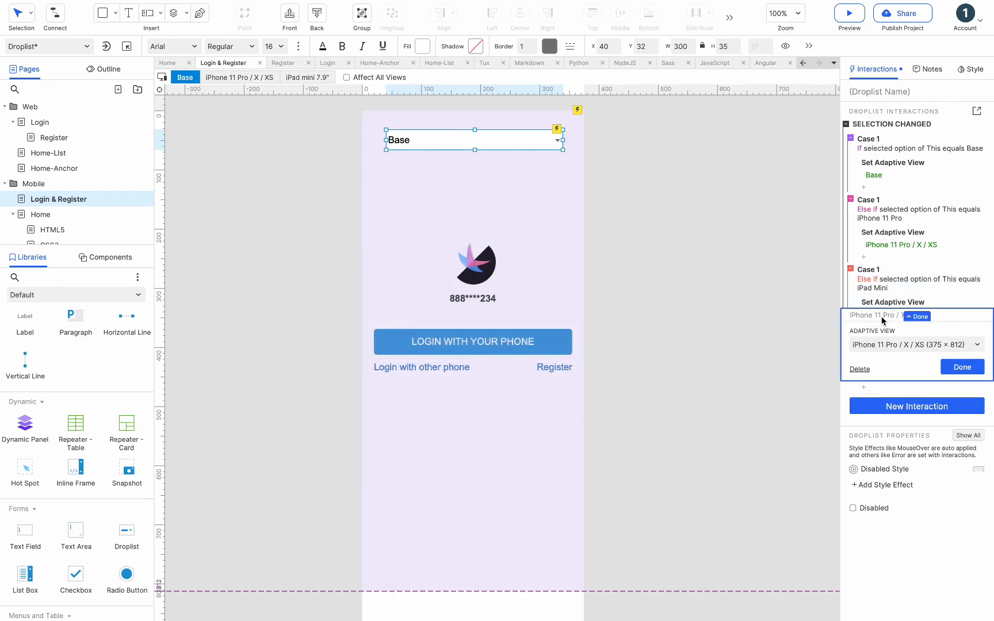
click(883, 344)
click(893, 405)
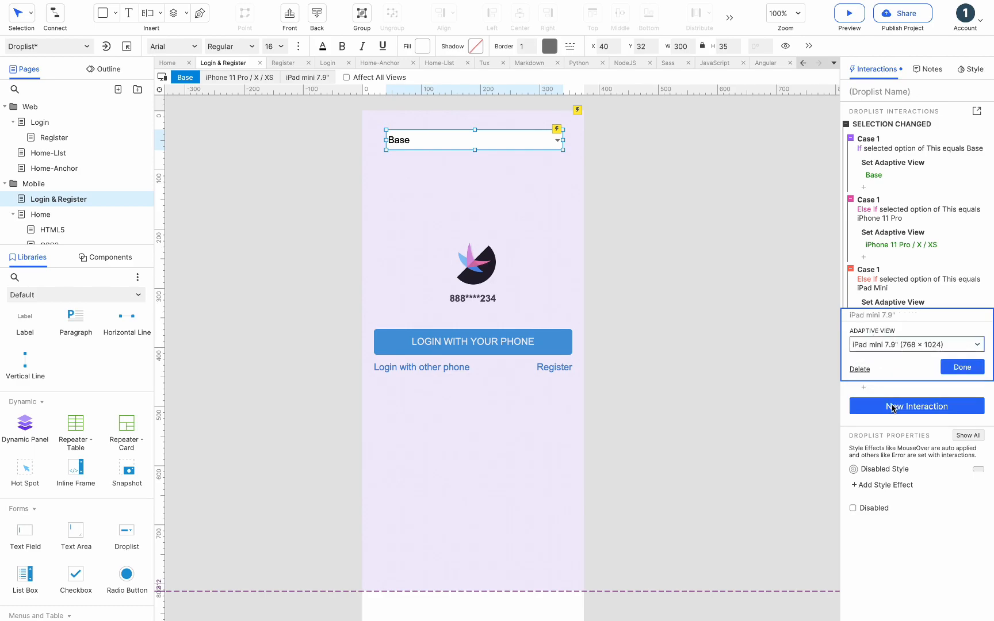
click(966, 370)
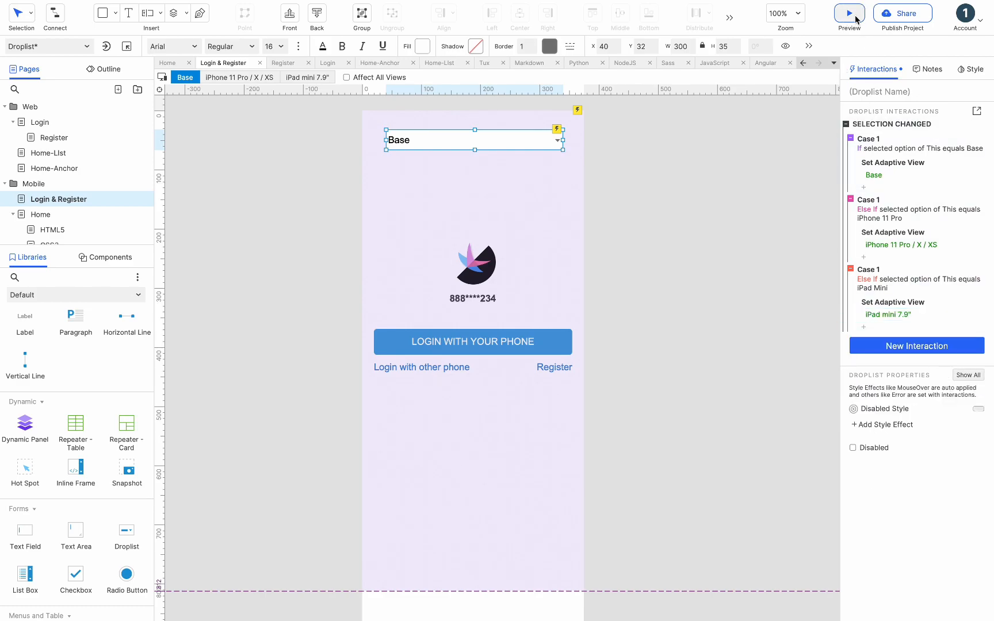
- Preview the page in the browser and test the droplist by choosing iPhone 11 Pro and iPad Mini
click(855, 15)
click(432, 98)
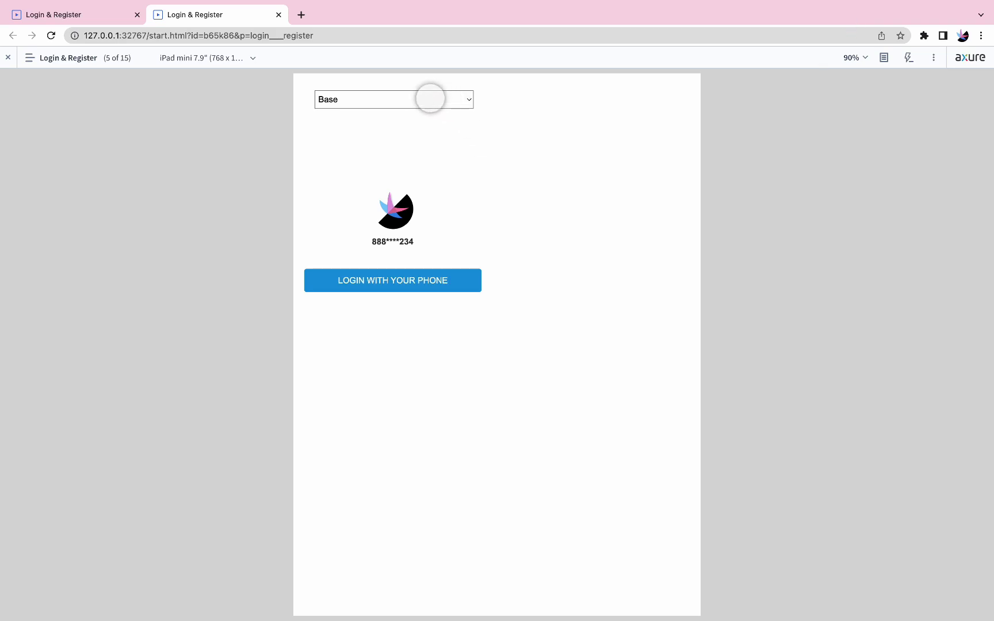
click(413, 118)
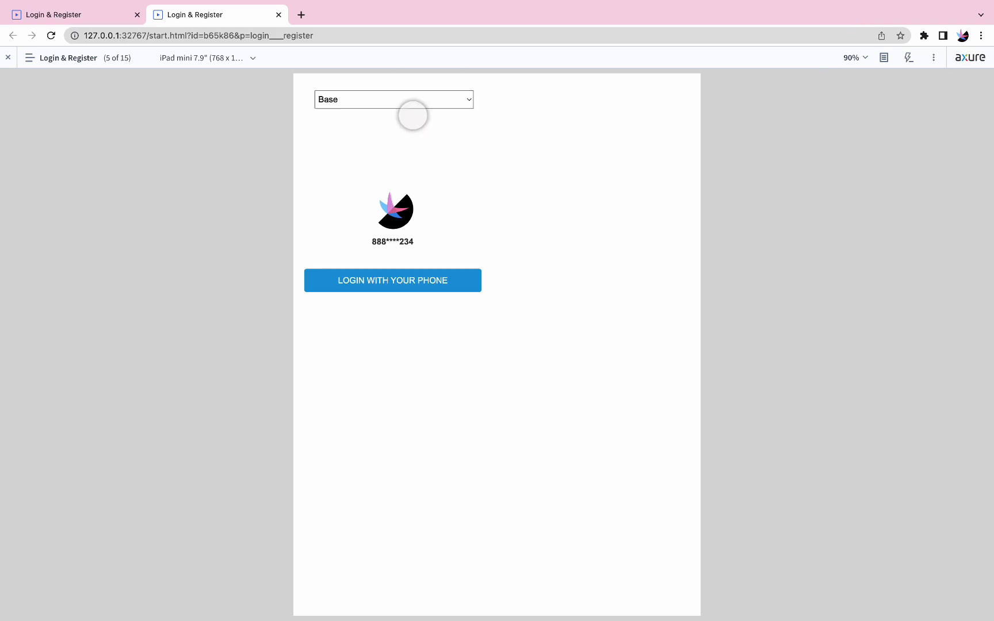
click(440, 133)
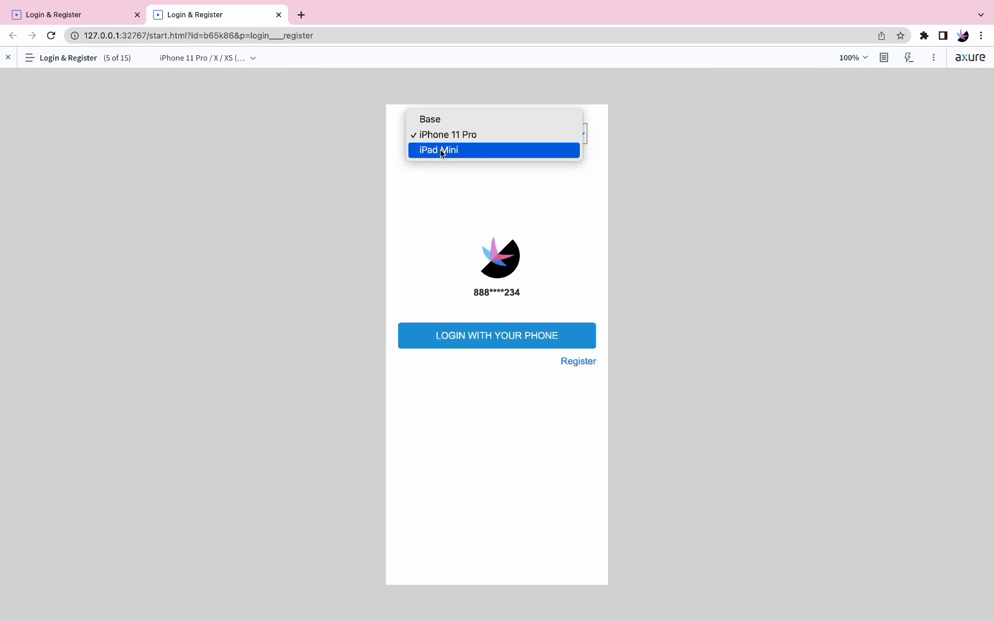
click(440, 150)
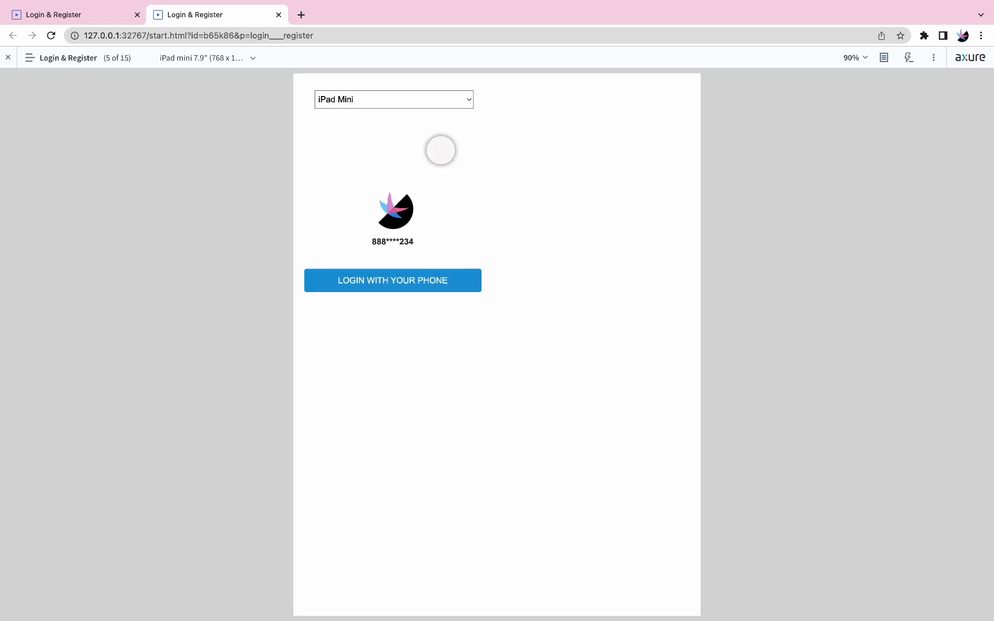
click(427, 103)
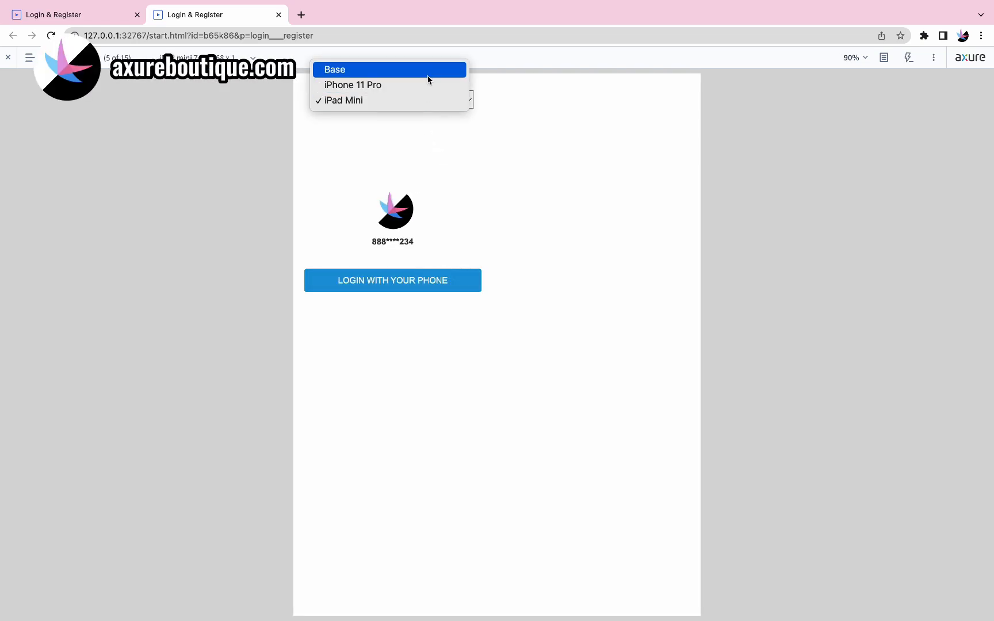